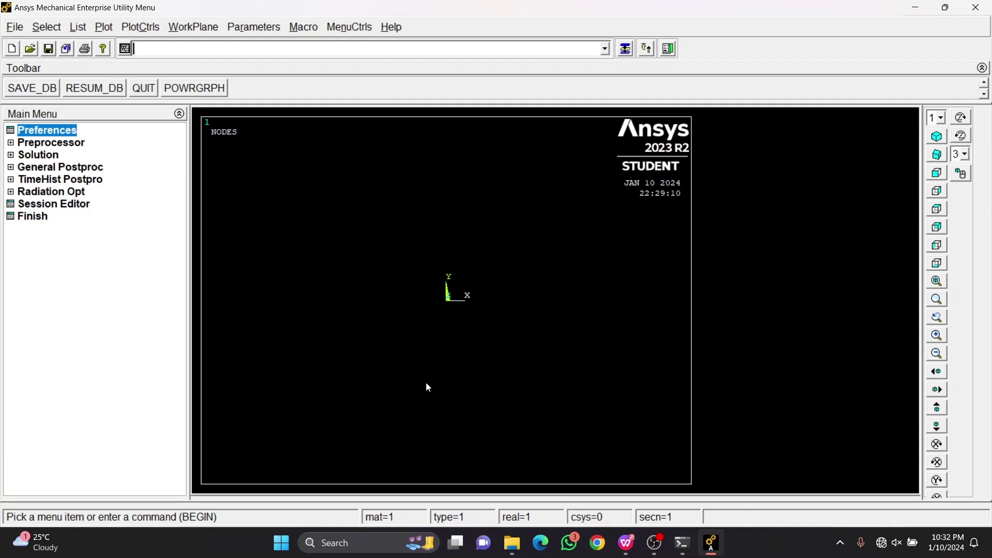
# Confirm Structural as the discipline for GUI filtering in the preferences
pyautogui.click(47, 133)
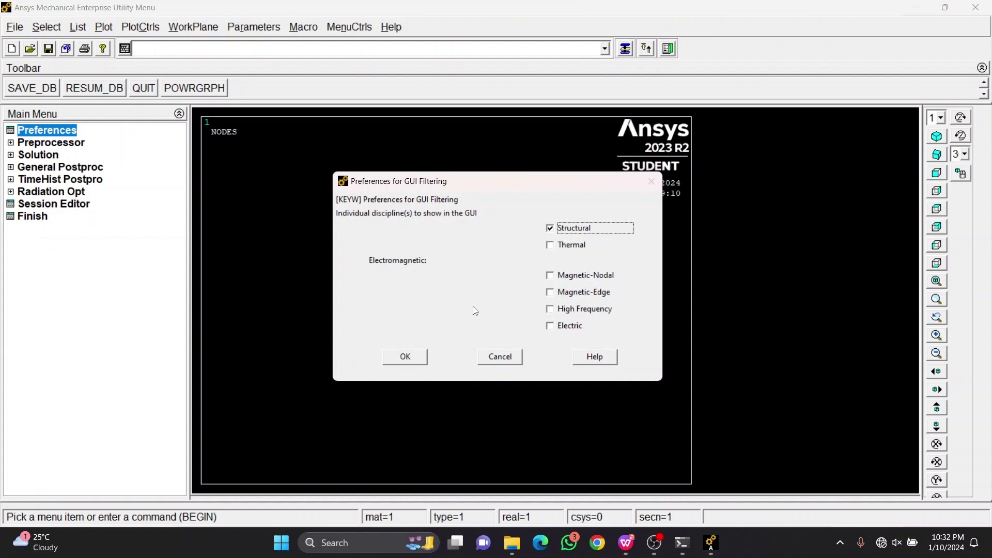
pyautogui.click(410, 357)
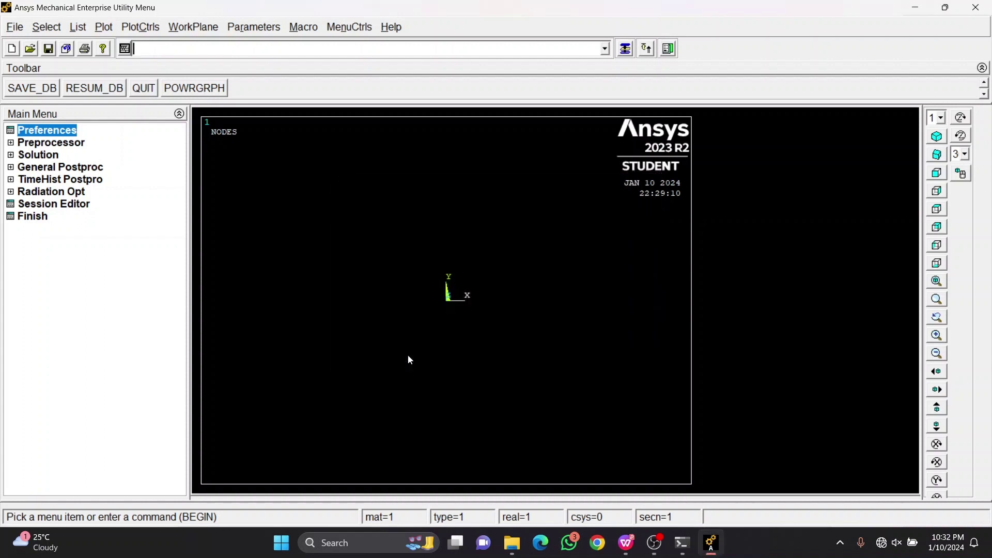
# Add two Solid element types: Quad 4 node 182 as type 1 and Brick 8 node 185 as type 2
pyautogui.click(59, 144)
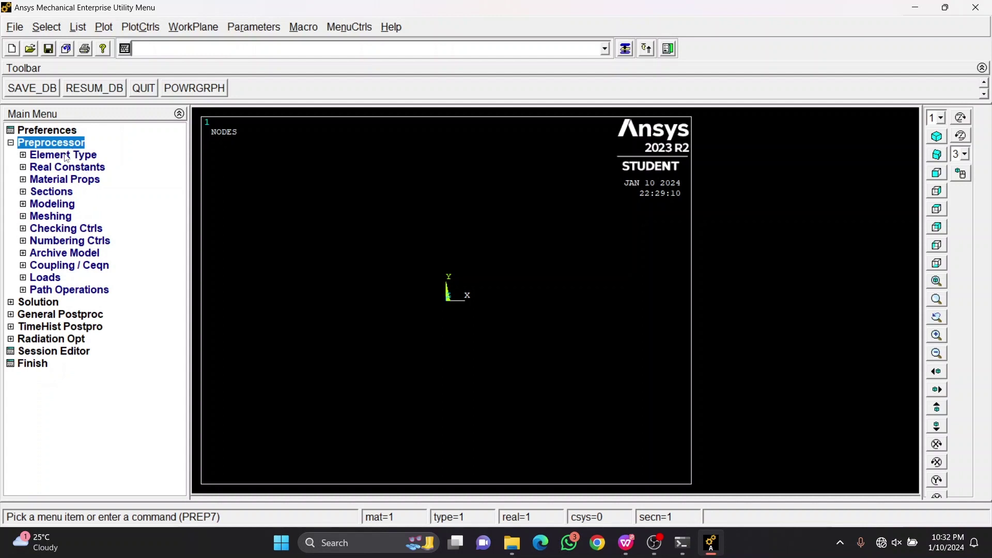
pyautogui.click(66, 157)
pyautogui.click(92, 171)
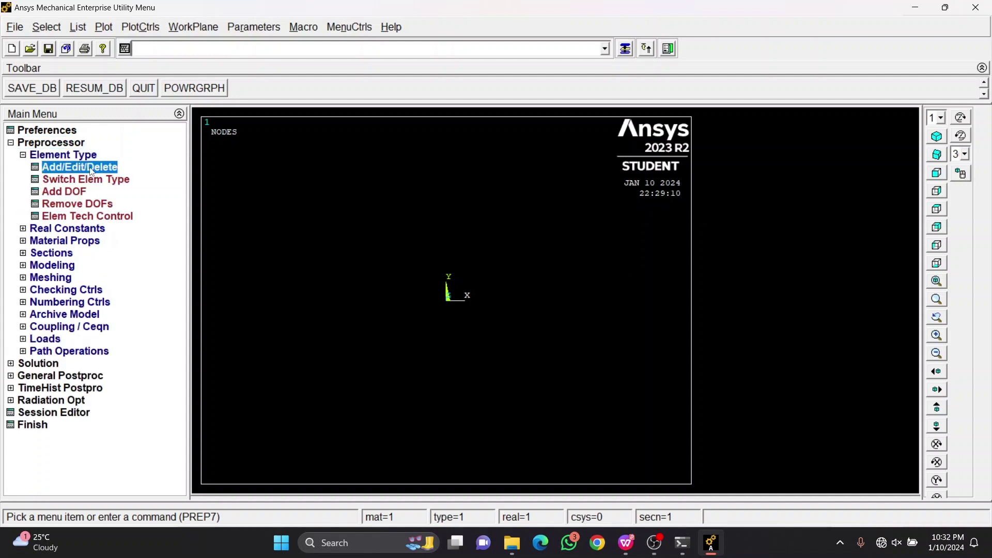
pyautogui.click(97, 330)
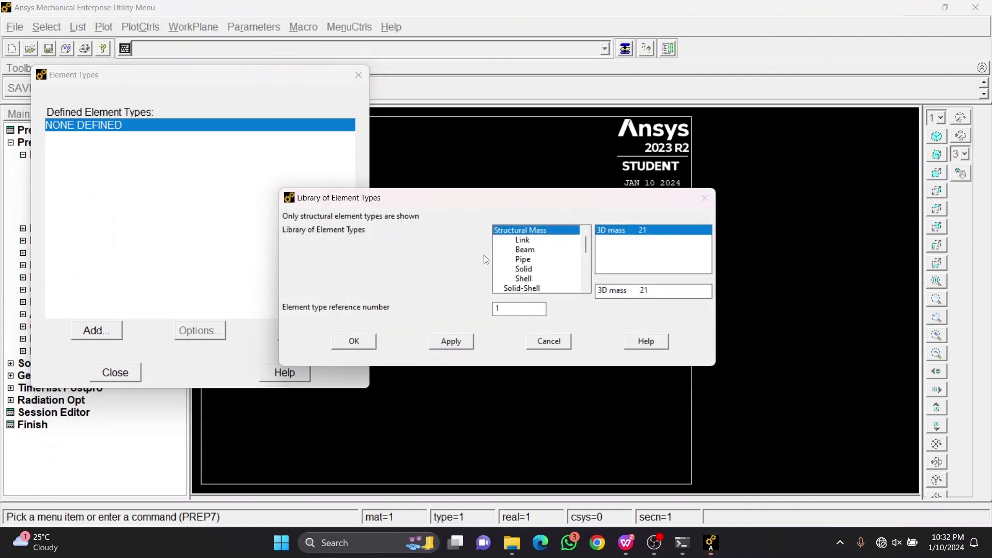
pyautogui.scroll(-2, 550, 258)
pyautogui.scroll(2, 550, 258)
pyautogui.click(529, 268)
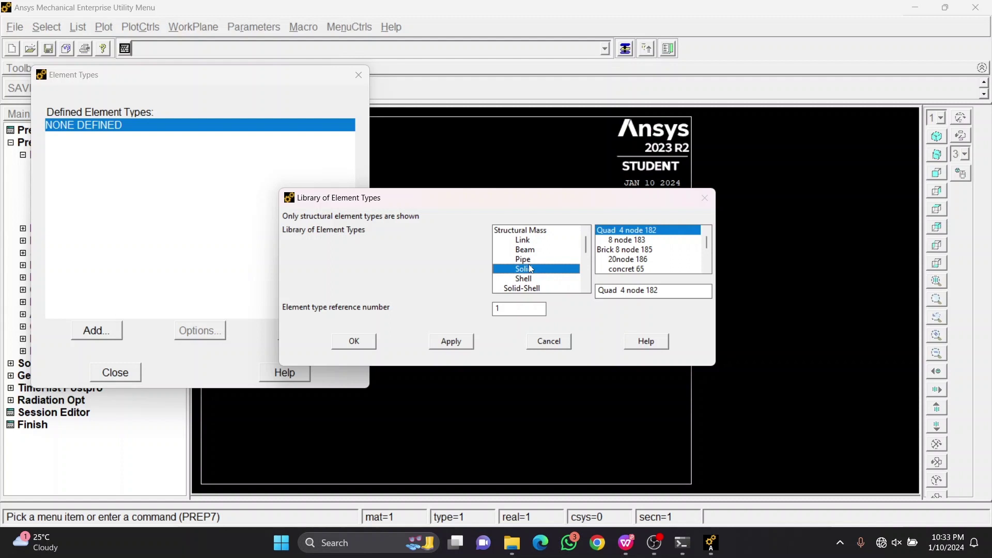
pyautogui.click(451, 341)
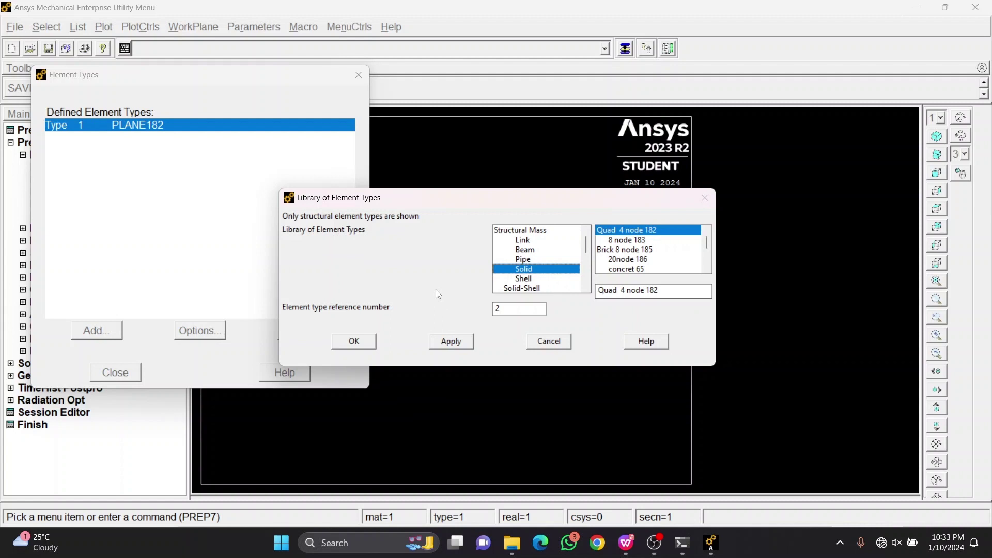
pyautogui.click(634, 252)
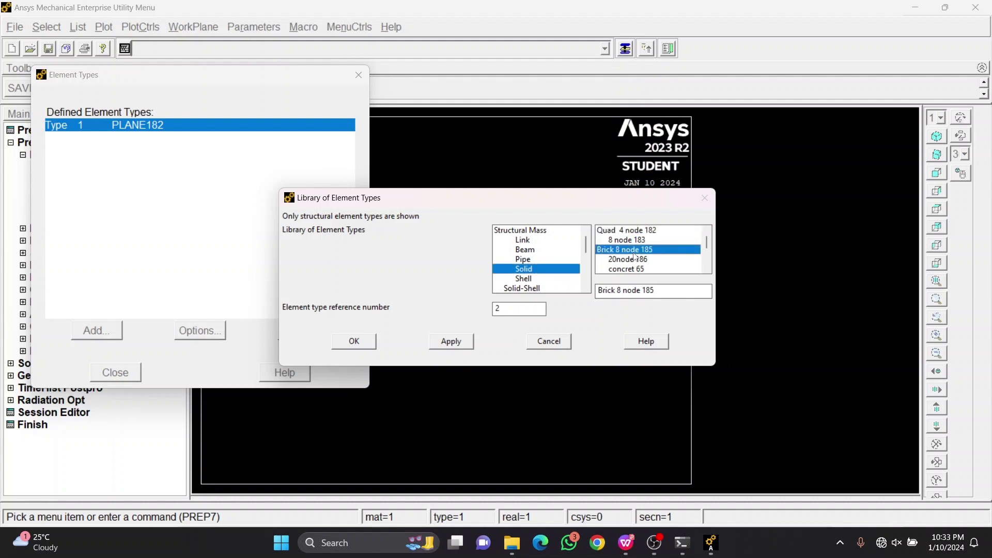
pyautogui.click(351, 342)
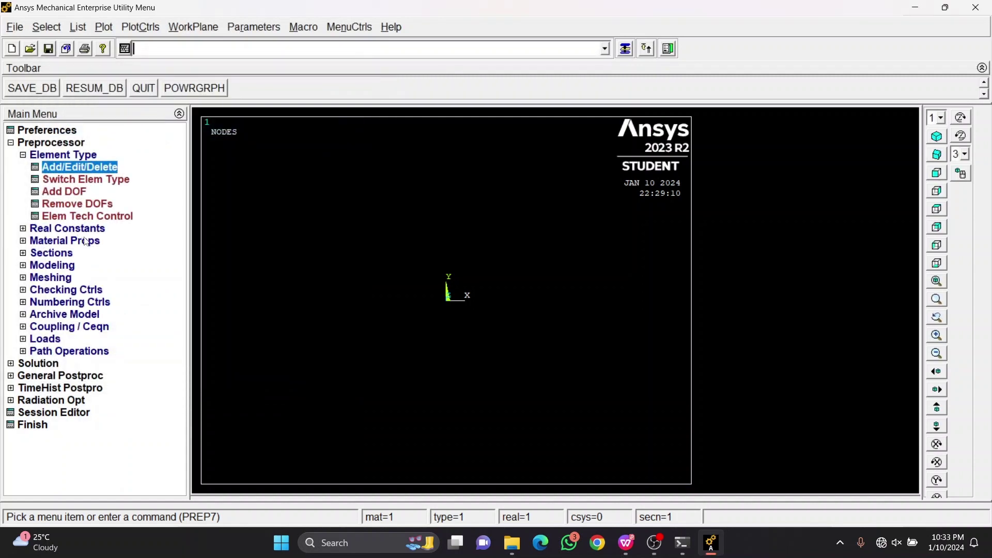
# Define linear elastic isotropic properties for material model 1 with EX 70e9 and PRXY 0.3
pyautogui.click(85, 241)
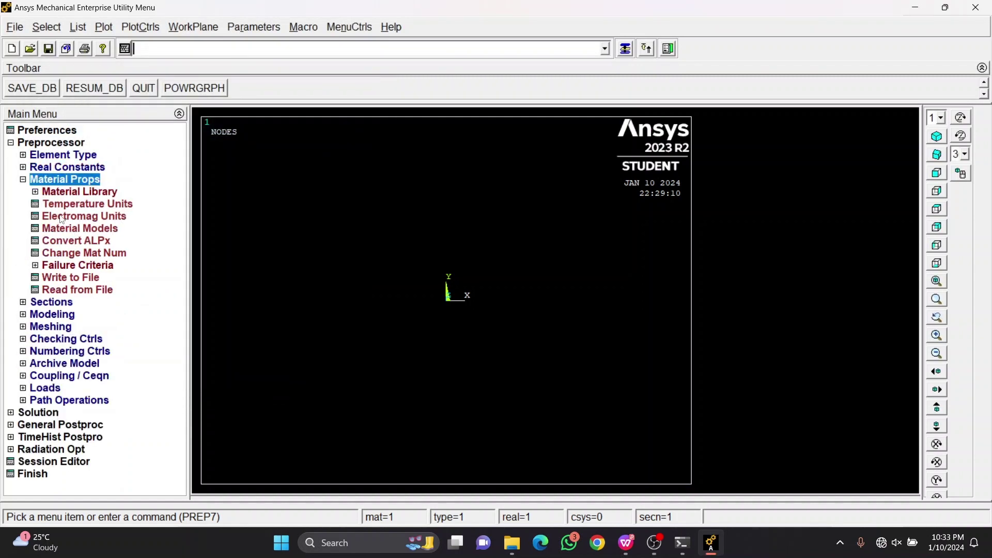
pyautogui.click(72, 227)
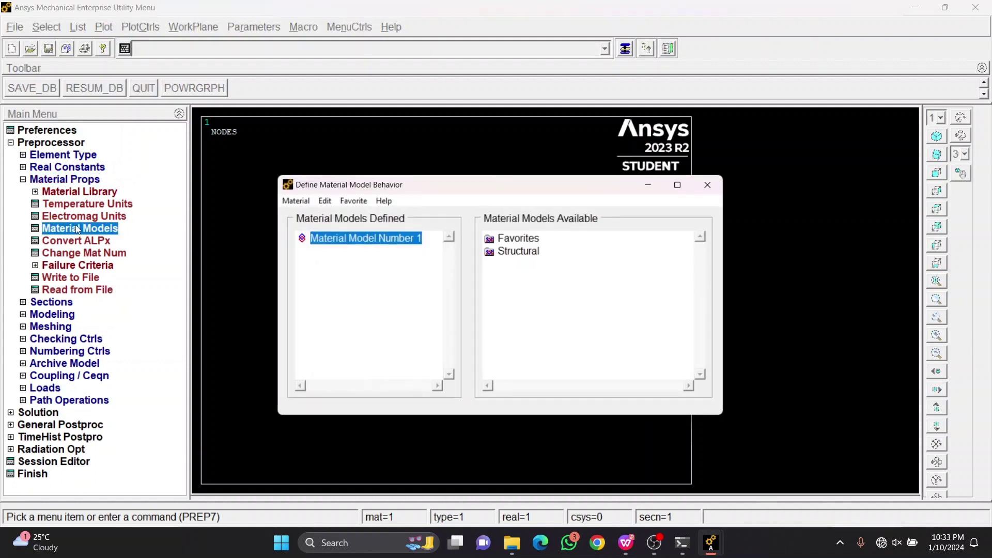
pyautogui.doubleClick(527, 251)
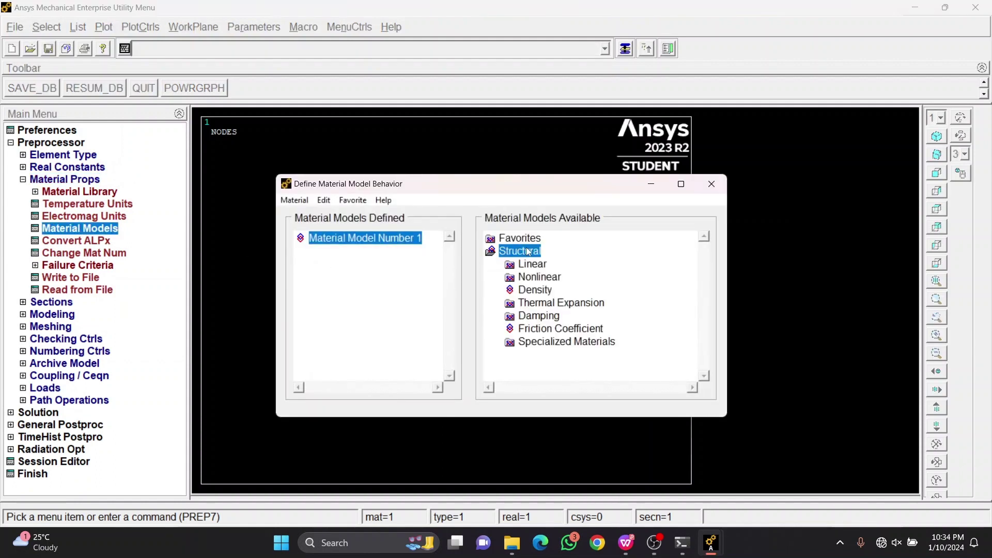
pyautogui.doubleClick(532, 264)
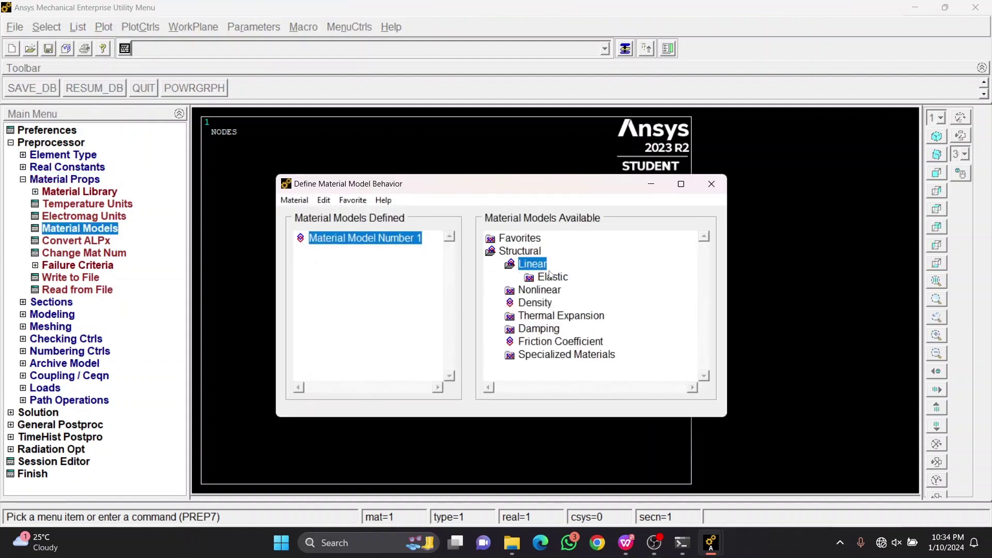
pyautogui.doubleClick(557, 279)
pyautogui.doubleClick(577, 290)
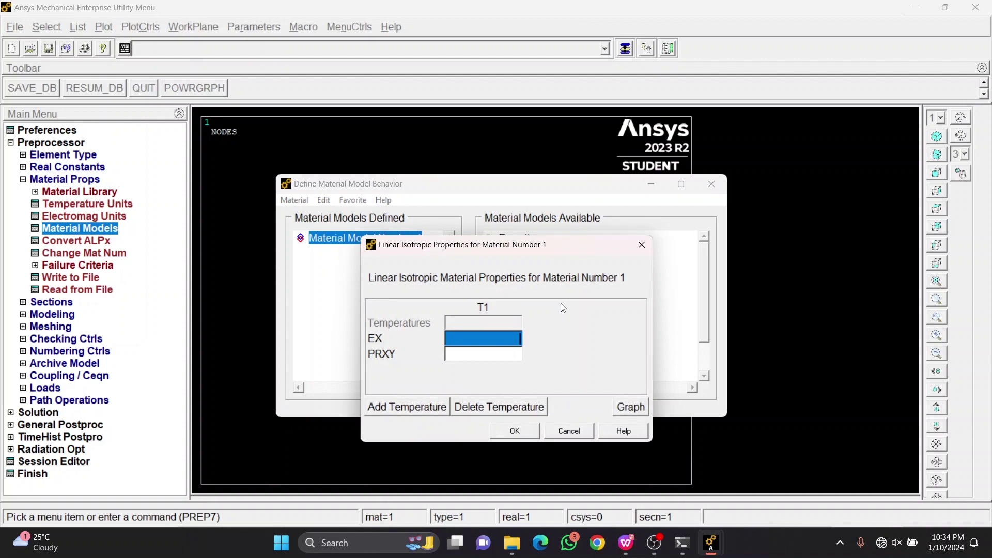
pyautogui.write('90')
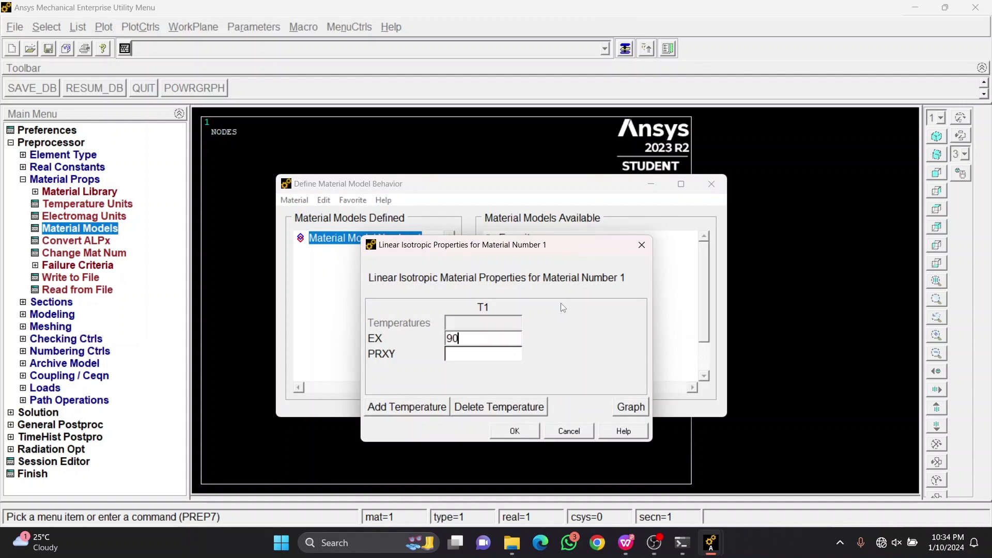
pyautogui.press('BackSpace')
pyautogui.press('BackSpace')
pyautogui.write('70e9')
pyautogui.click(515, 353)
pyautogui.write('0.3')
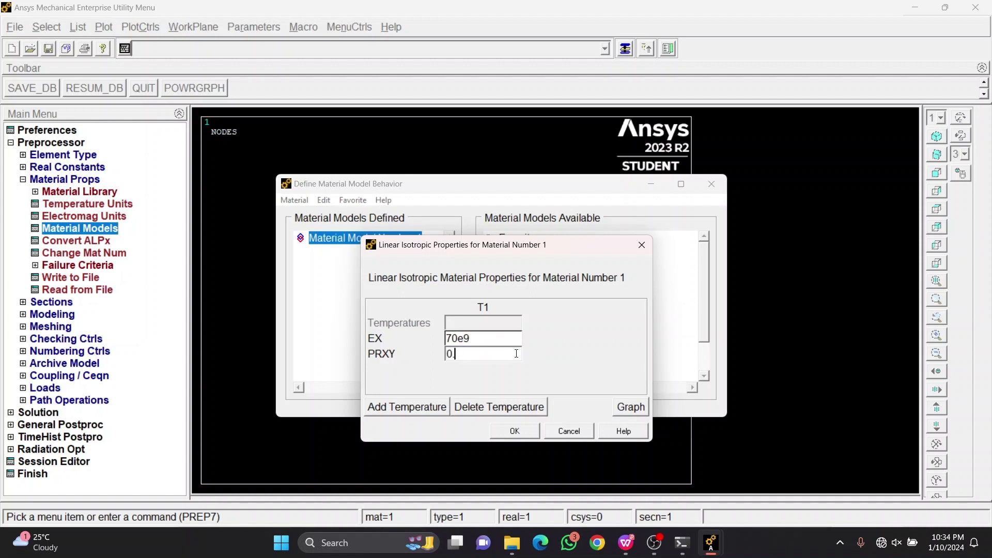
pyautogui.click(531, 434)
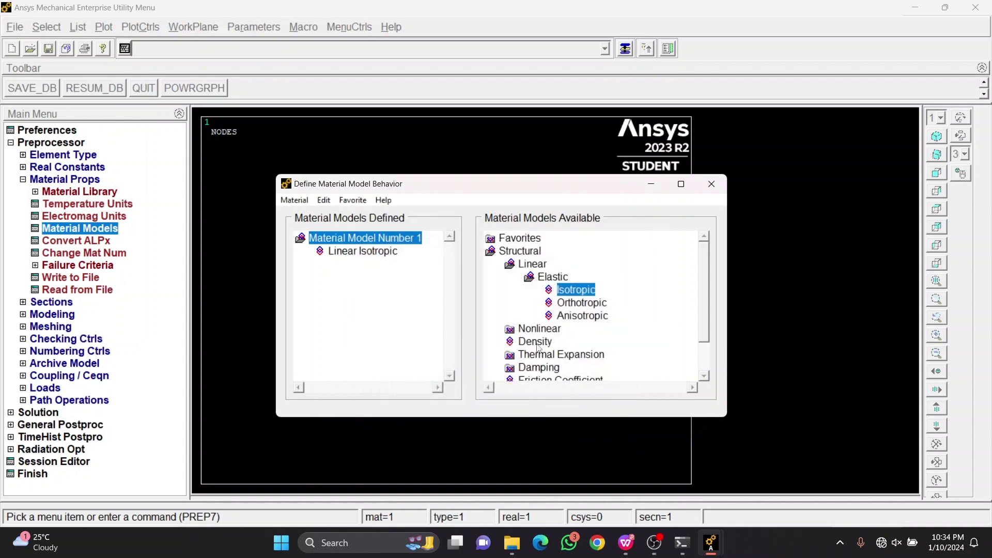
# Set the density of material model 1 to 2700 and close the material definition window
pyautogui.doubleClick(536, 342)
pyautogui.write('1')
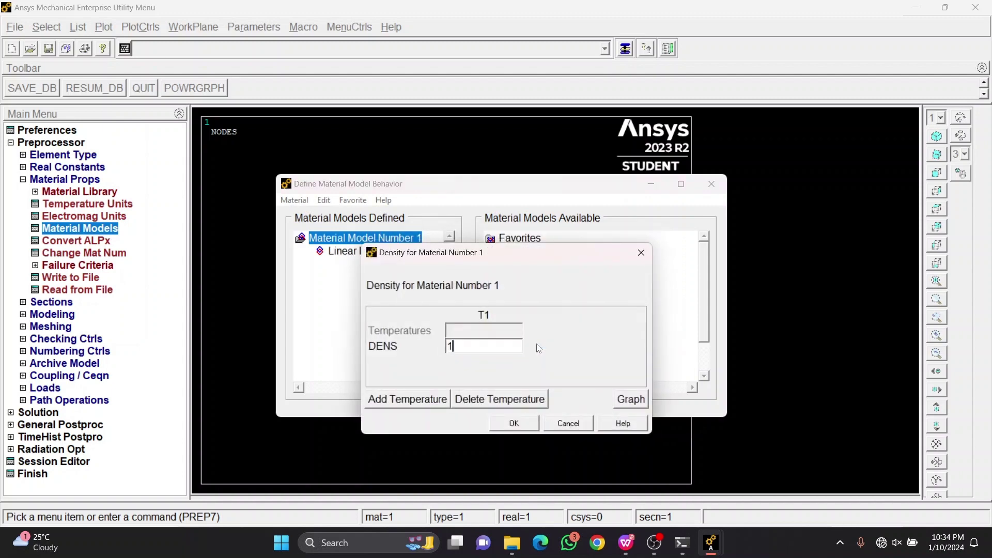
pyautogui.press('BackSpace')
pyautogui.write('2700')
pyautogui.click(535, 421)
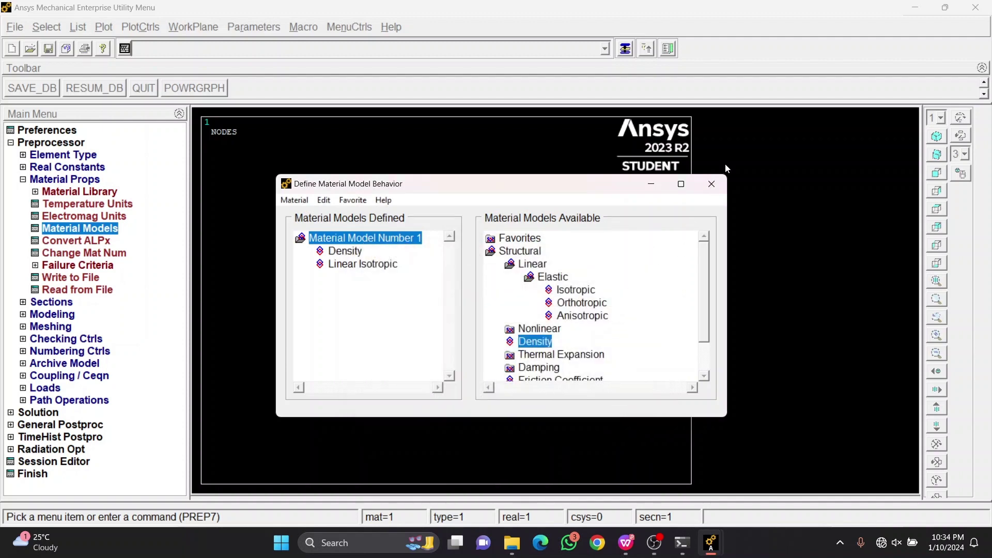
pyautogui.click(711, 184)
# Create a keypoint at the origin of the active coordinate system
pyautogui.click(58, 318)
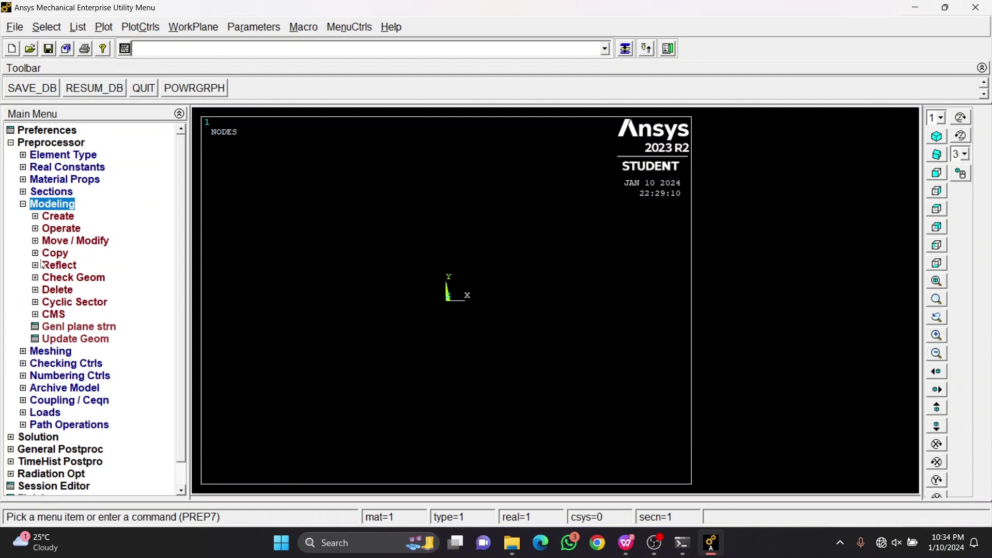
pyautogui.click(58, 219)
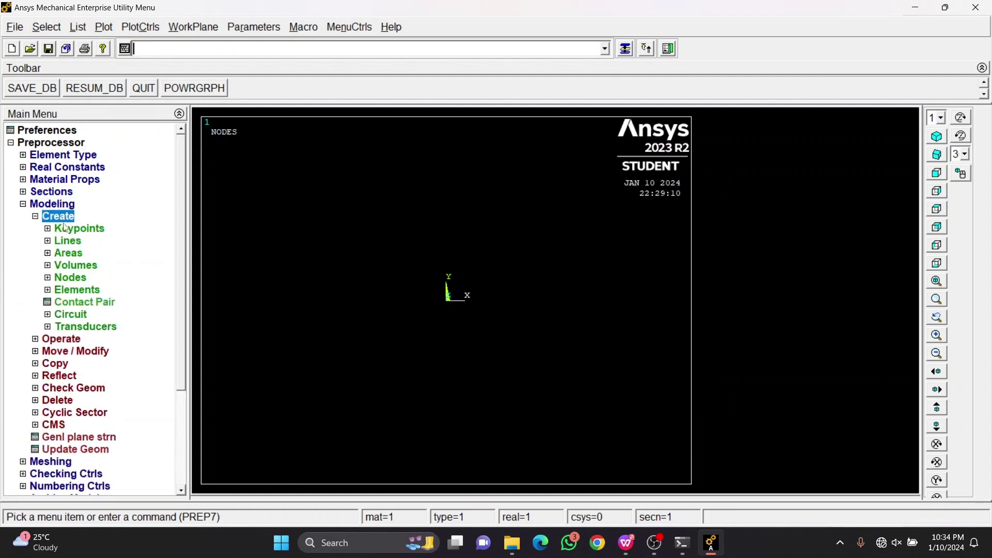
pyautogui.click(77, 229)
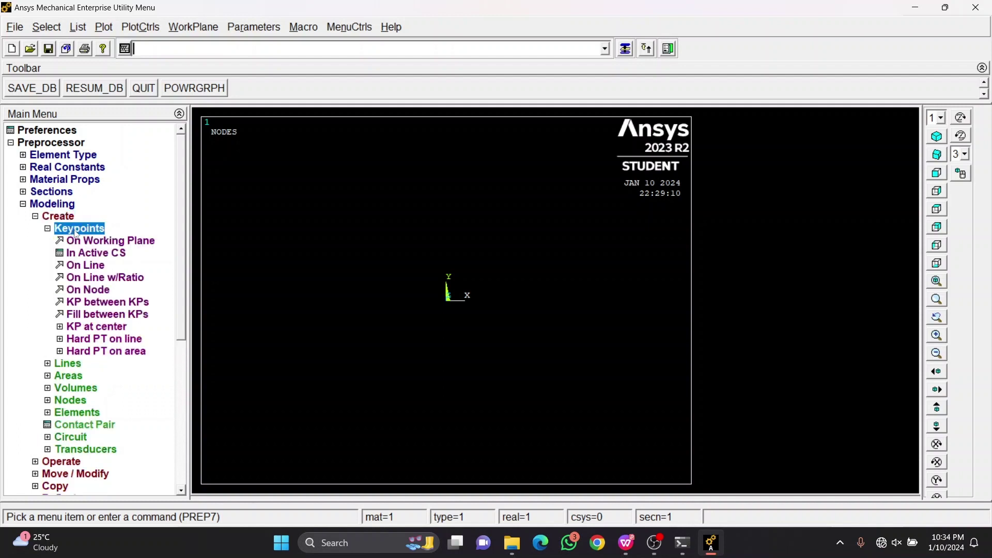
pyautogui.click(101, 257)
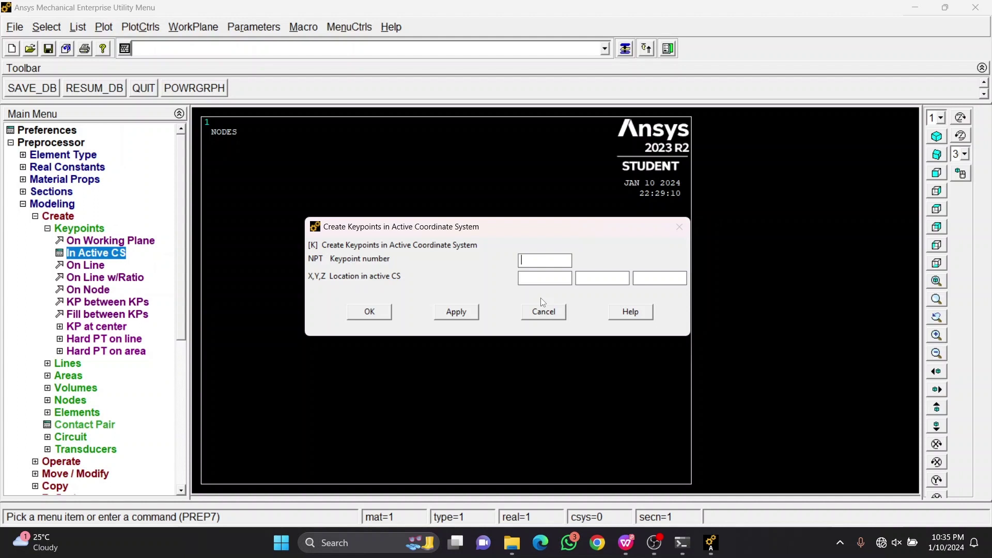
pyautogui.click(473, 312)
# Create a second keypoint on the X axis at X 1.5
pyautogui.moveTo(504, 228); pyautogui.dragTo(602, 333)
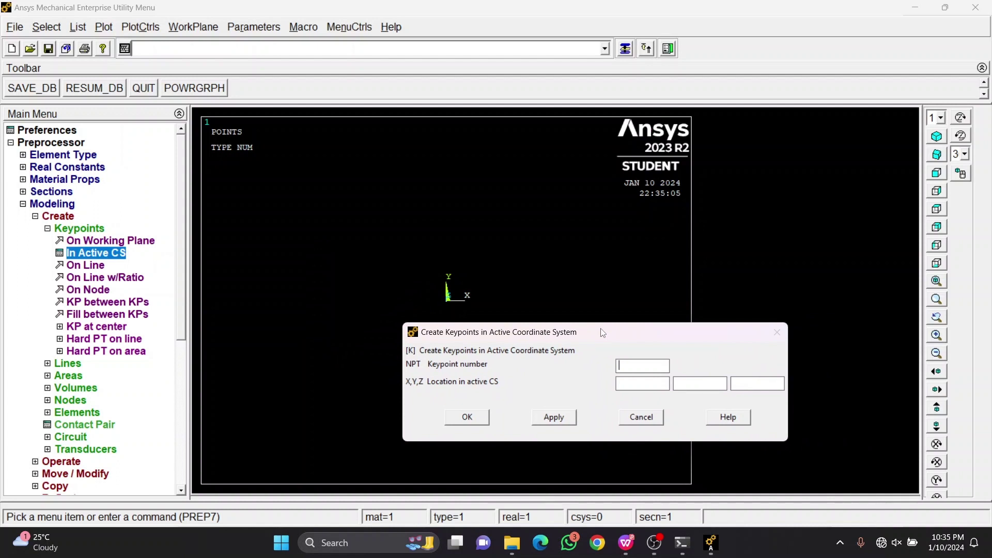
pyautogui.moveTo(602, 332); pyautogui.dragTo(837, 249)
pyautogui.click(815, 299)
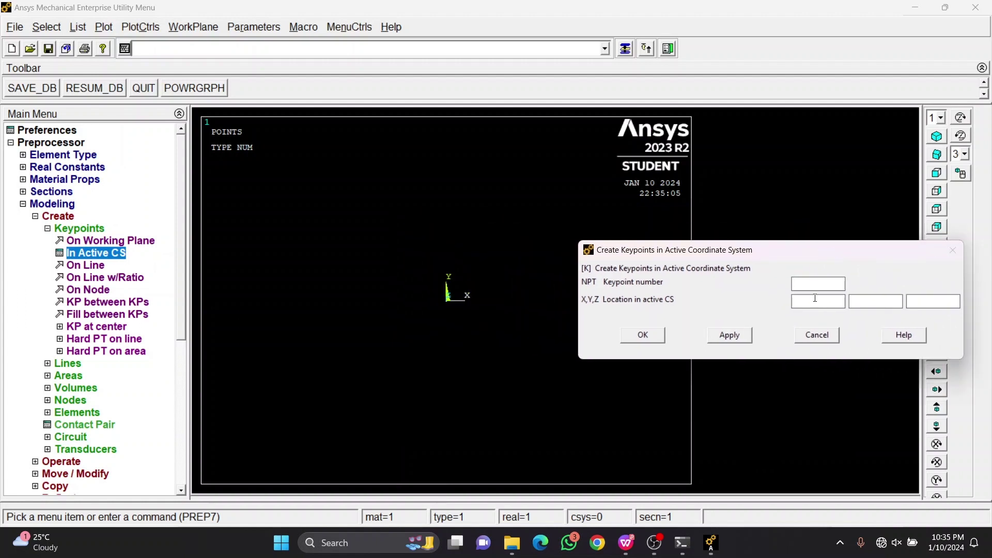
pyautogui.write('1.5')
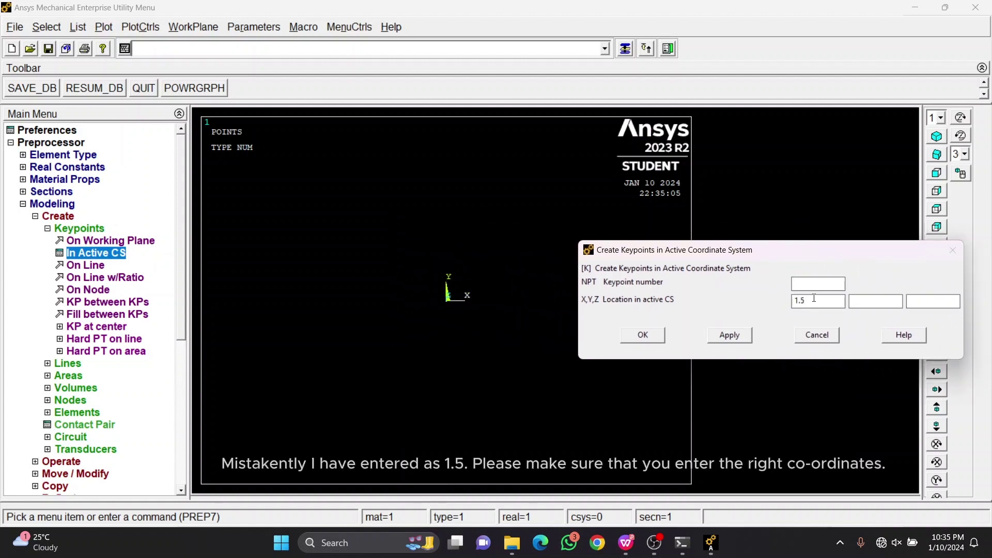
pyautogui.click(730, 333)
# Create a third keypoint at X 1.7, Y 0.3 in the active coordinate system
pyautogui.moveTo(759, 255); pyautogui.dragTo(609, 366)
pyautogui.moveTo(660, 407); pyautogui.dragTo(633, 406)
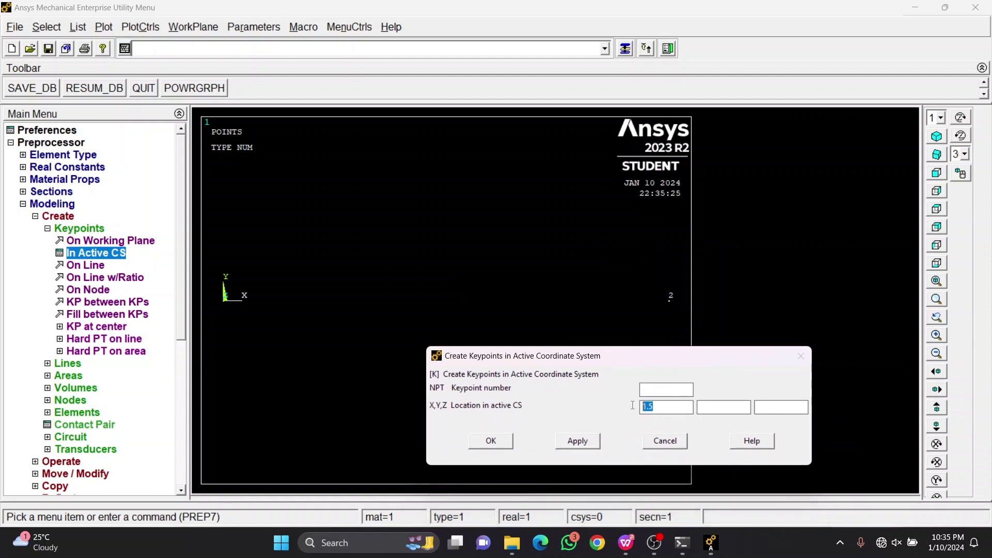
pyautogui.write('1.7')
pyautogui.click(720, 406)
pyautogui.write('0.3')
pyautogui.click(578, 441)
# Create a fourth keypoint at X 1.4, Y 0.5 in the active coordinate system
pyautogui.doubleClick(679, 412)
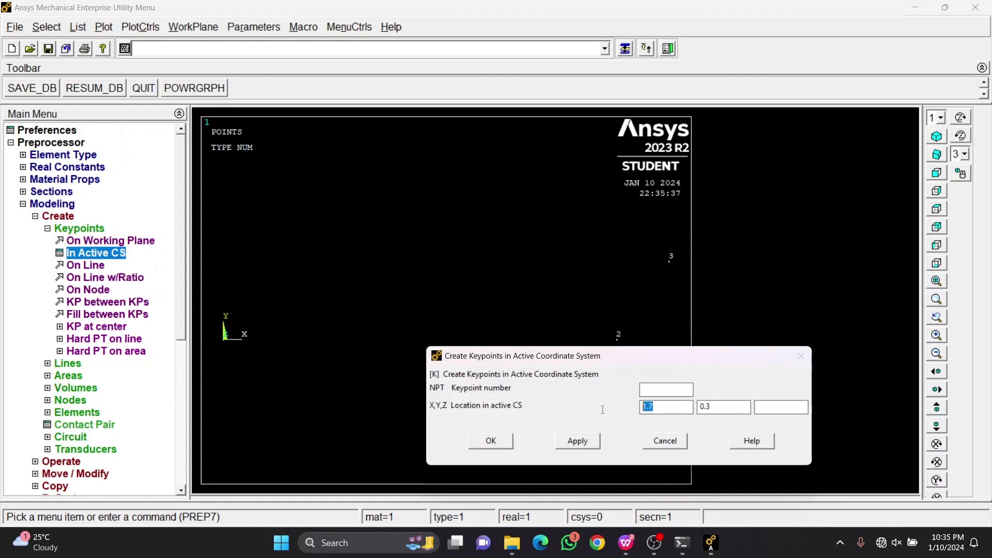
pyautogui.write('1.4')
pyautogui.doubleClick(733, 407)
pyautogui.write('0.5')
pyautogui.click(578, 442)
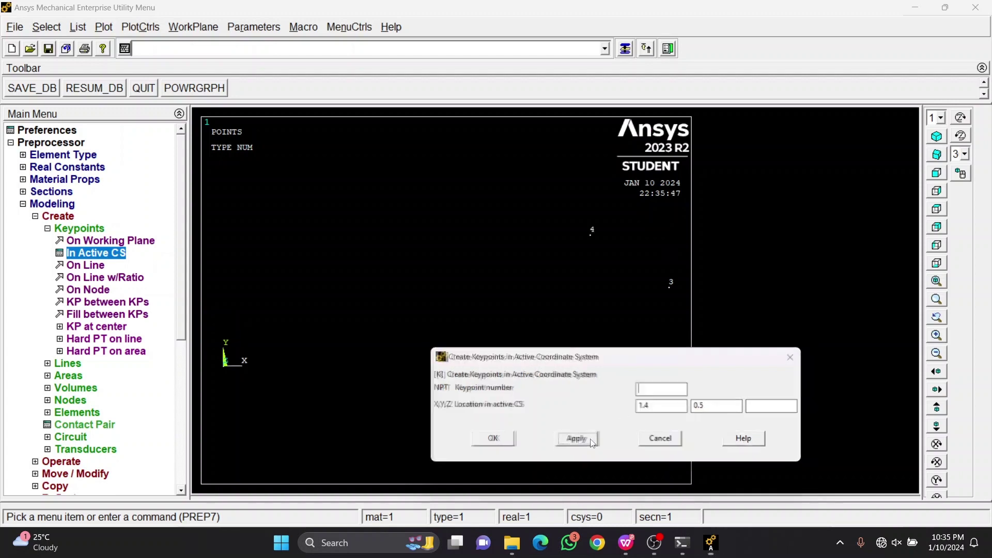
# Create the fifth keypoint at X 0.8, Y 0.3 and finish keypoint creation
pyautogui.doubleClick(641, 407)
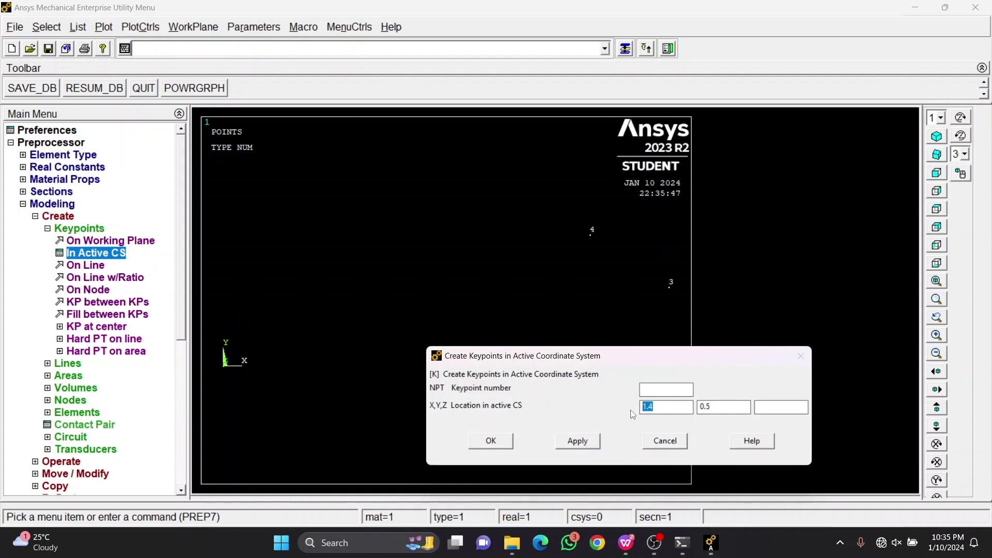
pyautogui.write('0.8')
pyautogui.write('0.3')
pyautogui.click(491, 441)
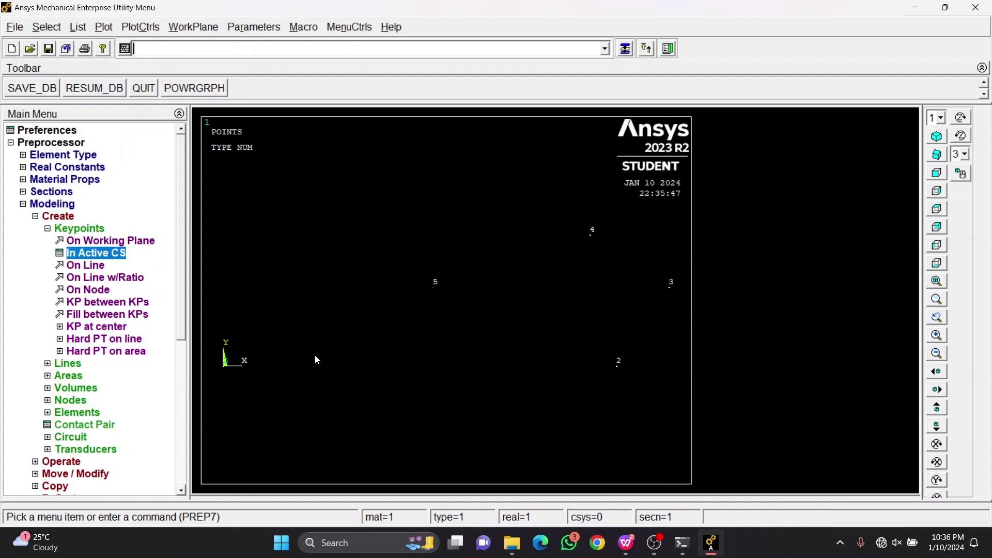
# Draw straight lines from the keypoint at the origin to keypoint 5 and to keypoint 2
pyautogui.click(75, 368)
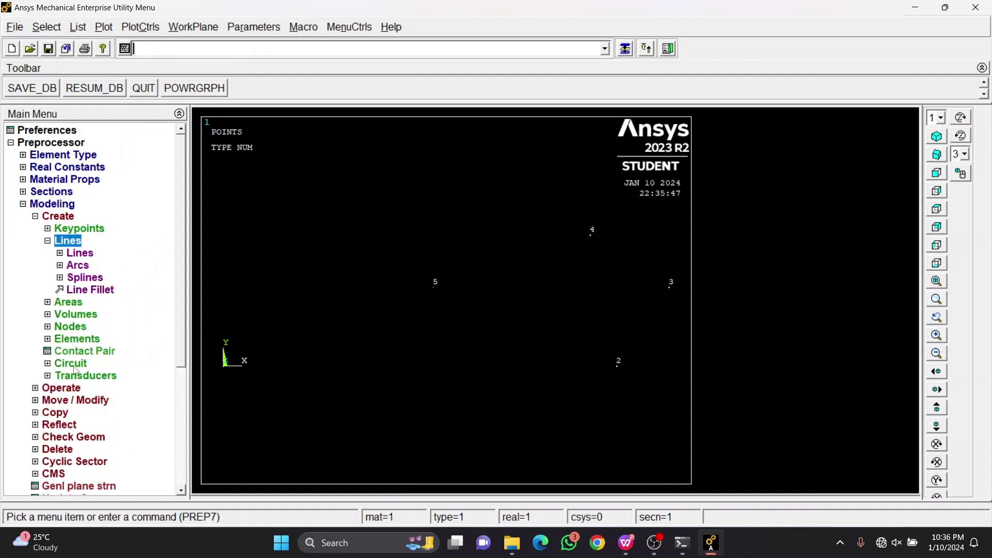
pyautogui.click(78, 253)
pyautogui.click(104, 266)
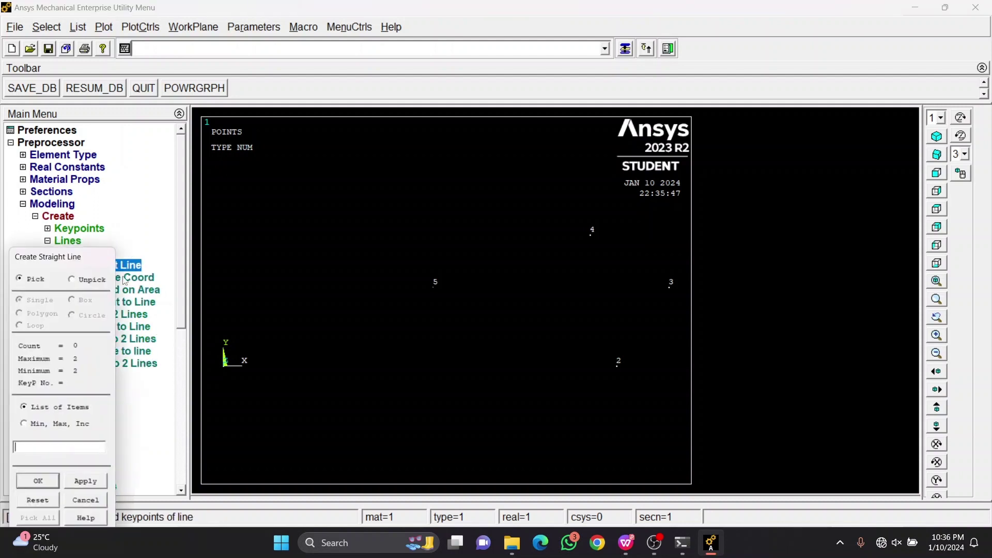
pyautogui.click(227, 364)
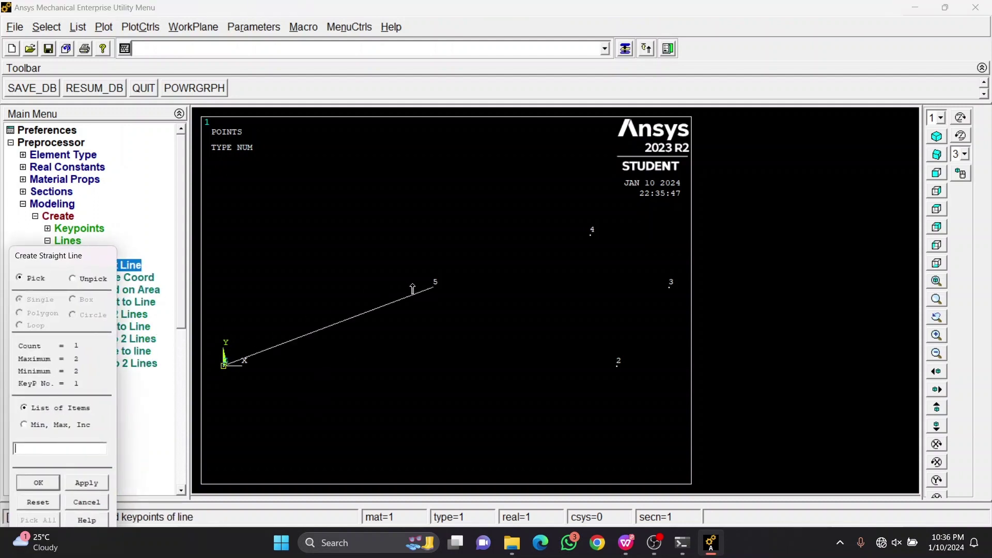
pyautogui.click(423, 284)
pyautogui.click(601, 366)
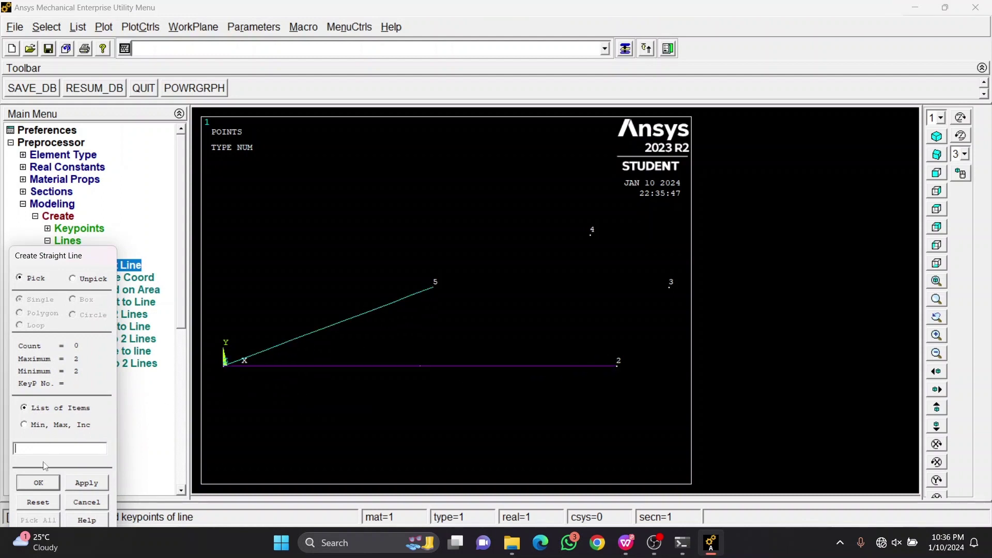
# Finish the straight lines and define a B-spline with tangent options through keypoints 2, 3, 4 and 5
pyautogui.click(54, 481)
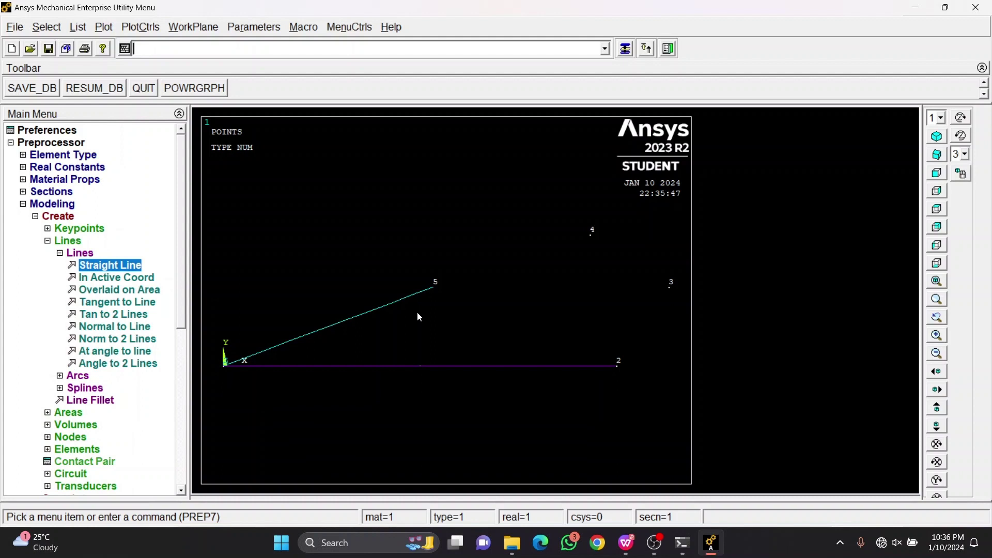
pyautogui.click(84, 391)
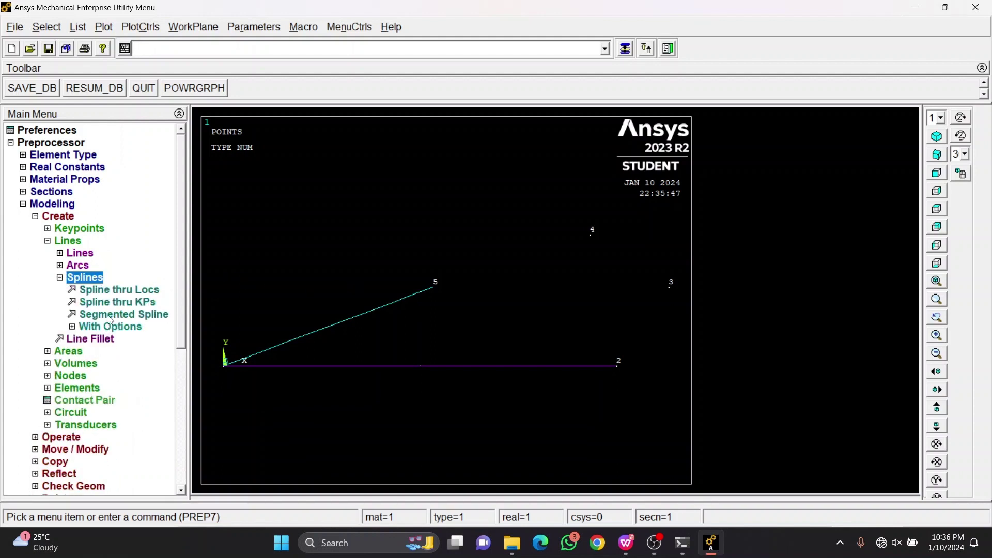
pyautogui.click(97, 331)
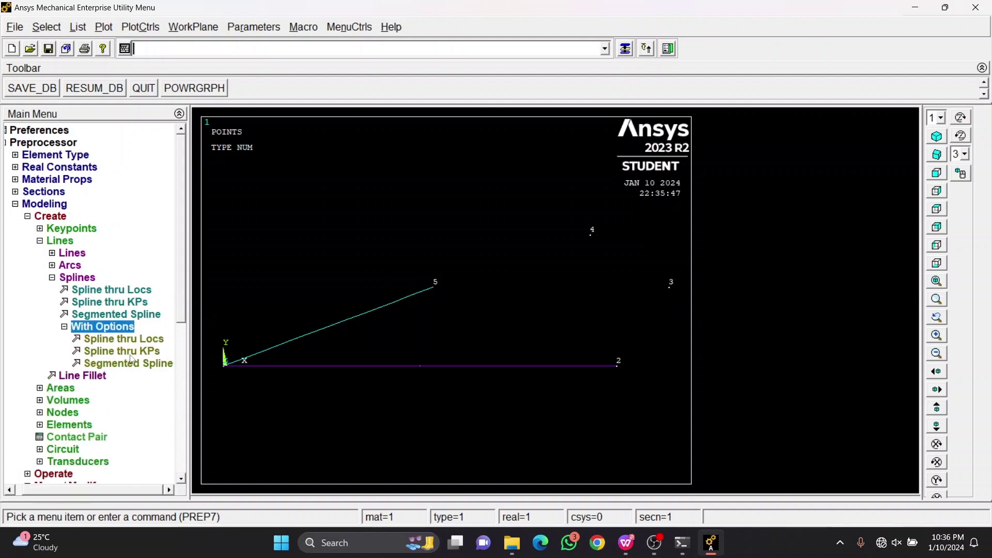
pyautogui.click(130, 353)
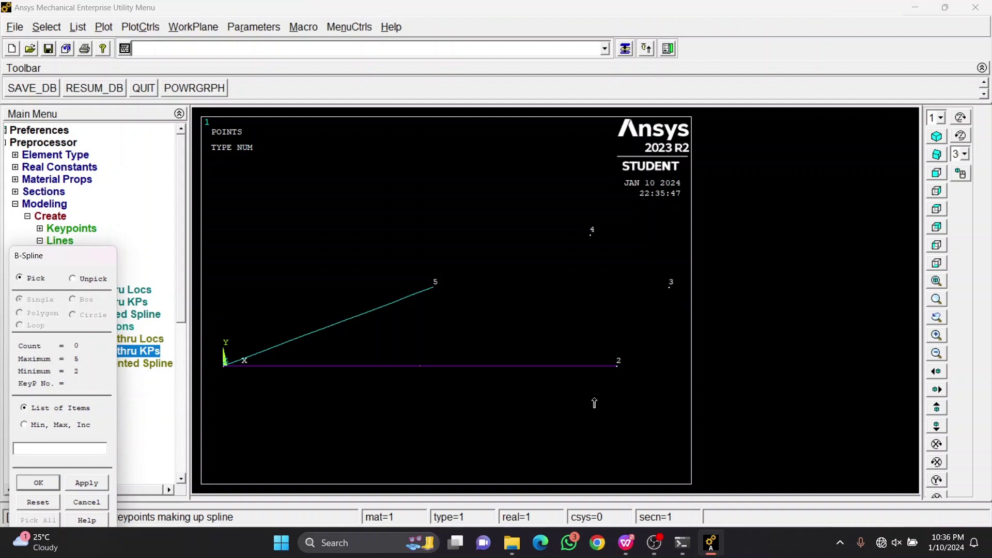
pyautogui.click(617, 368)
pyautogui.click(667, 288)
pyautogui.click(589, 236)
pyautogui.click(433, 291)
pyautogui.click(40, 483)
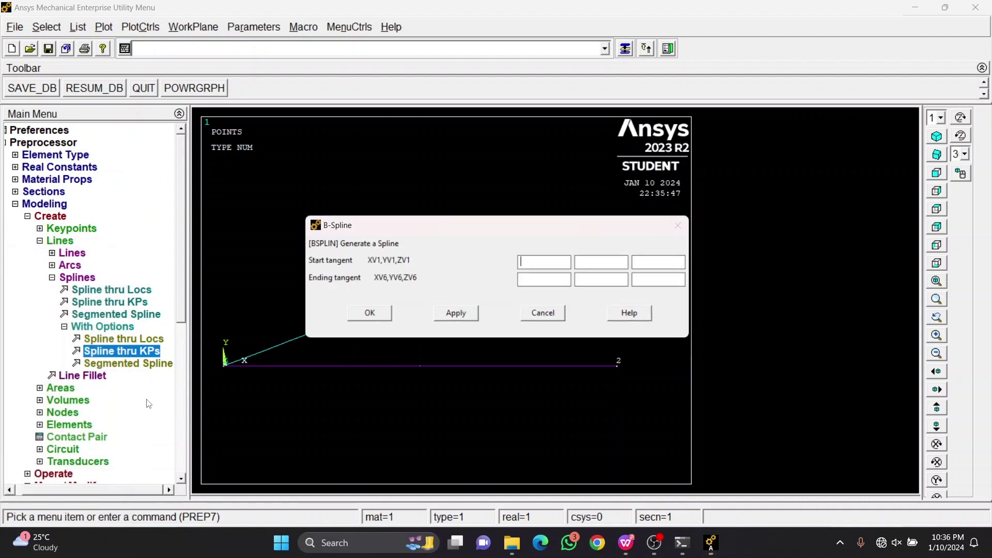
# Generate the spline with start tangent XV1 -1 and ending tangent XV6 -1, YV6 -0.25
pyautogui.moveTo(396, 226); pyautogui.dragTo(502, 133)
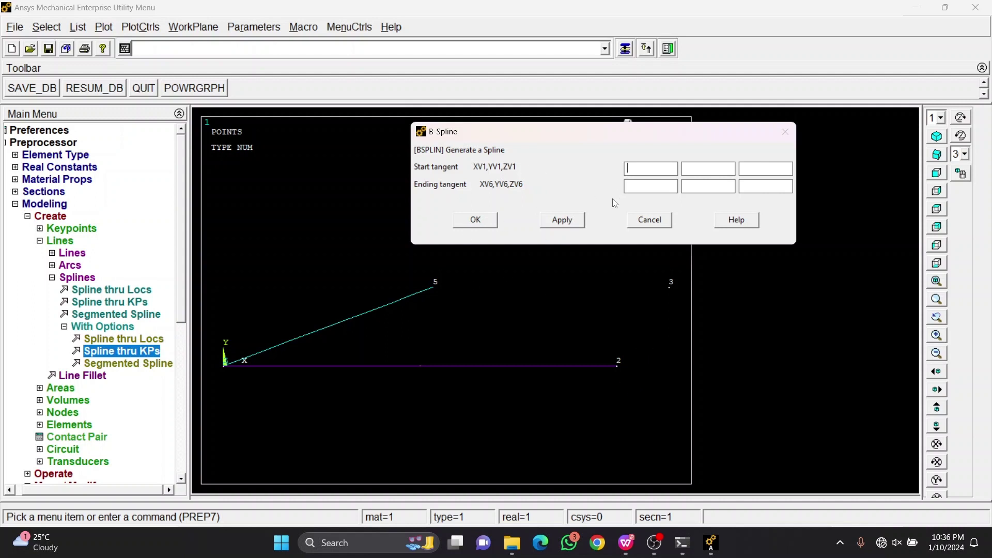
pyautogui.write('-1-1')
pyautogui.click(723, 190)
pyautogui.write('-0.25')
pyautogui.click(483, 220)
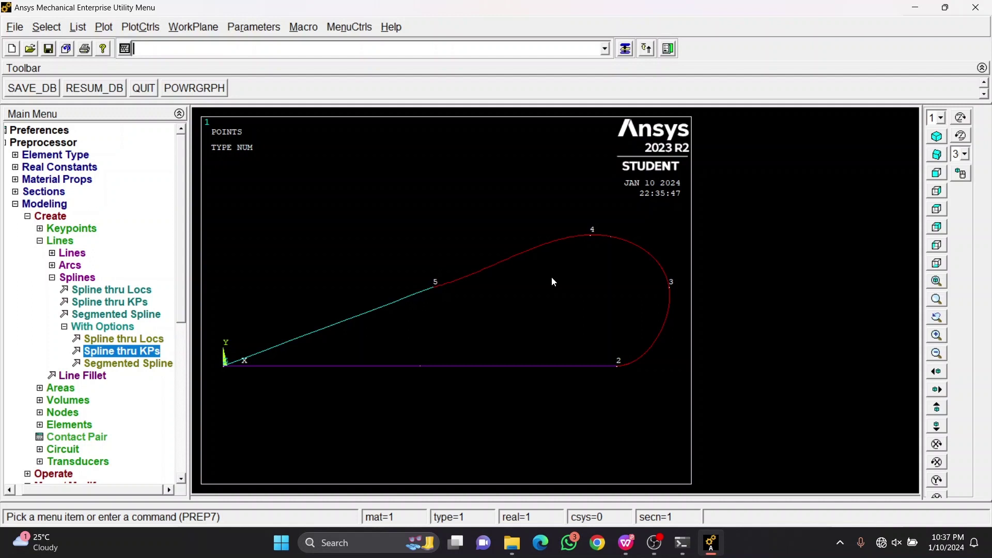
# Create an arbitrary area by lines from the two straight lines and the spline enclosing the profile
pyautogui.click(62, 241)
pyautogui.click(75, 253)
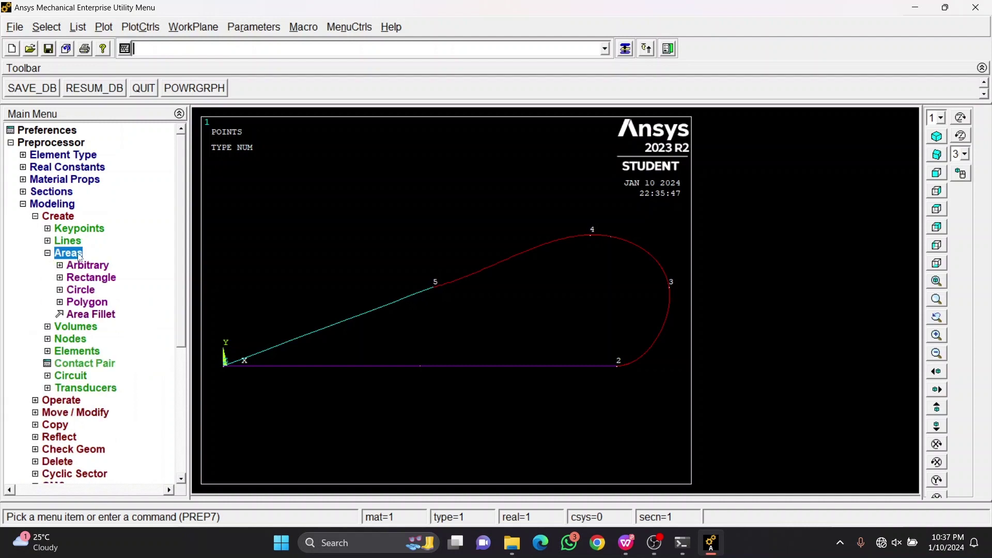
pyautogui.click(94, 267)
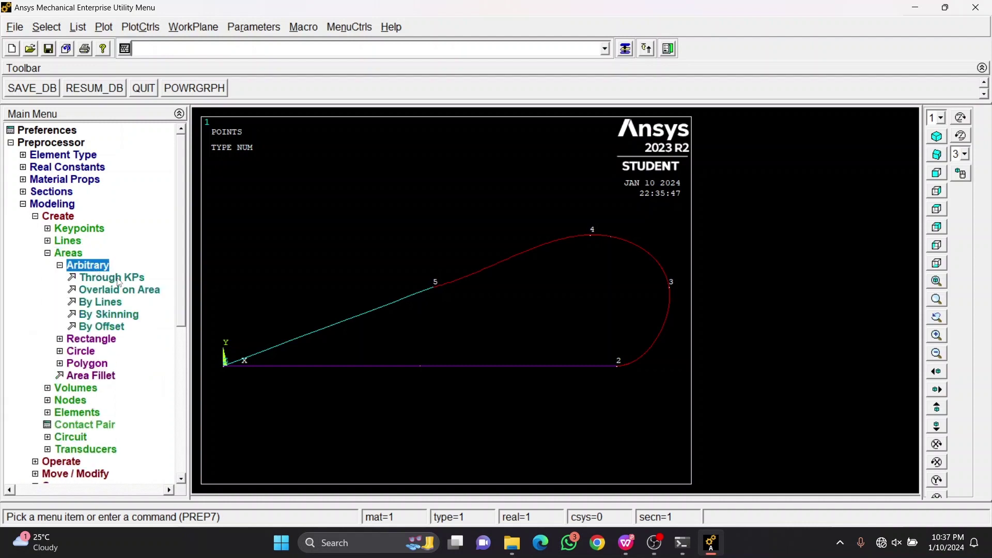
pyautogui.click(105, 303)
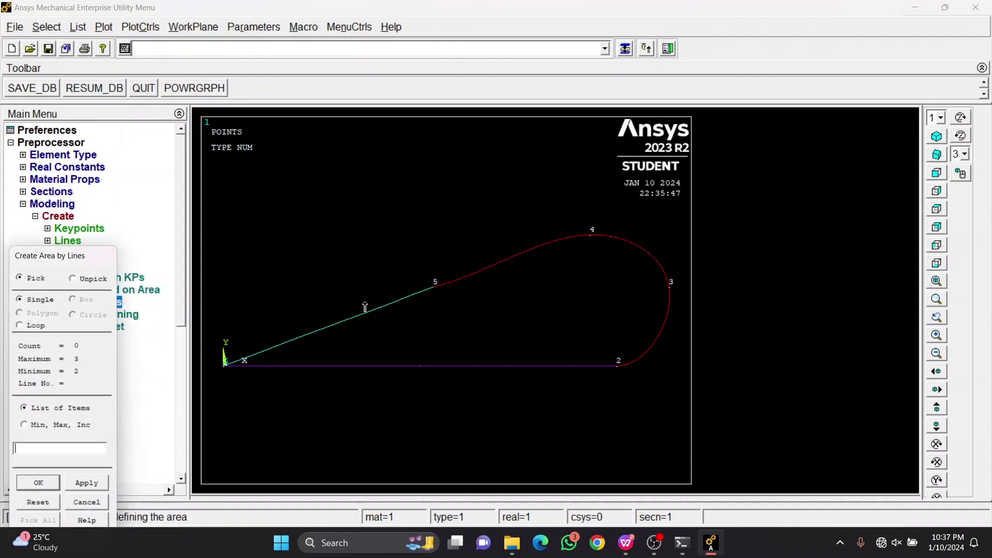
pyautogui.click(391, 315)
pyautogui.click(483, 268)
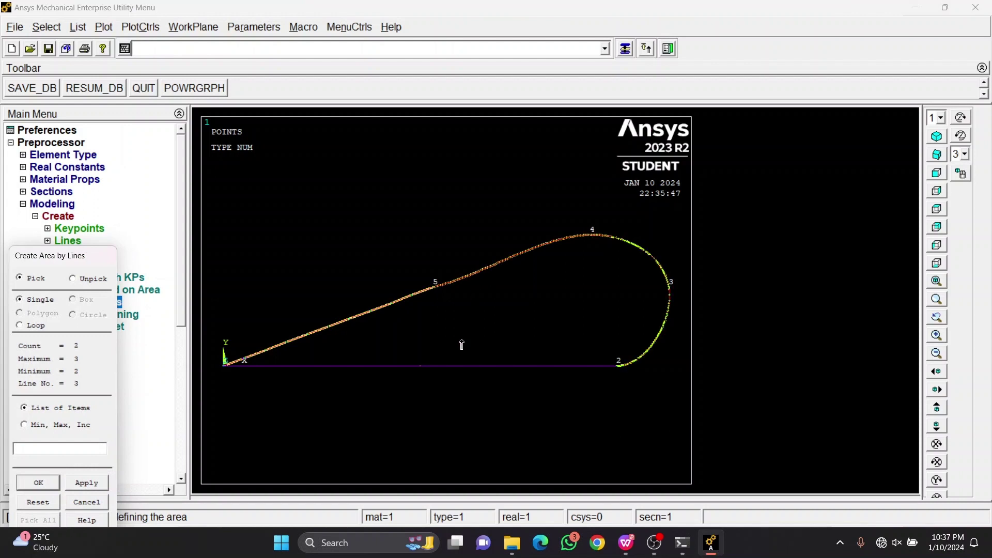
pyautogui.click(439, 366)
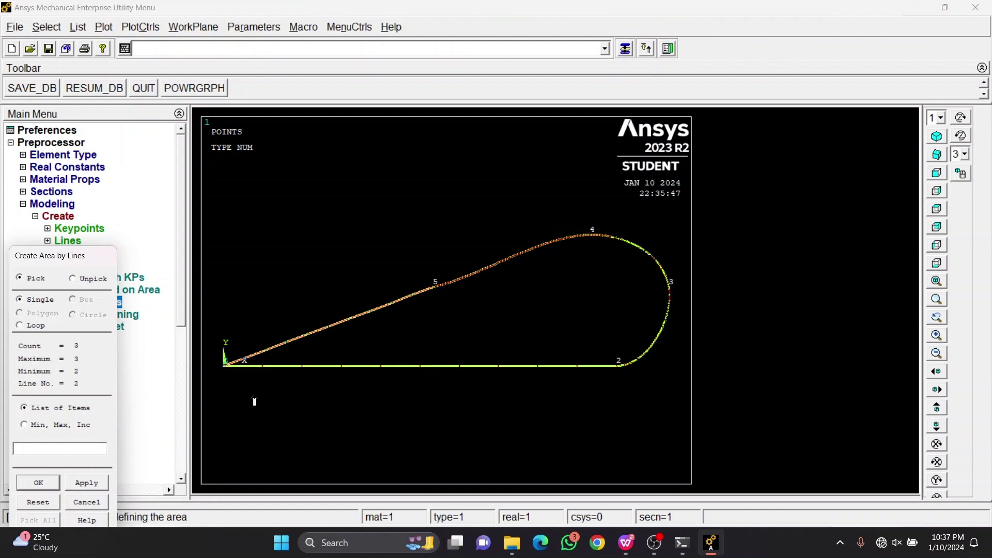
pyautogui.click(28, 483)
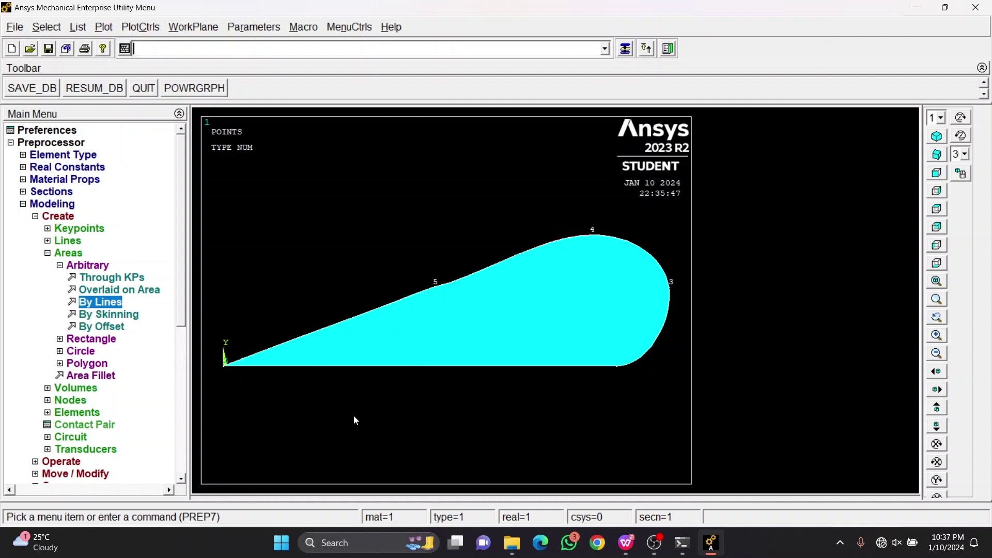
# Set the global number of element divisions to 10 in the MeshTool
pyautogui.click(63, 265)
pyautogui.click(59, 216)
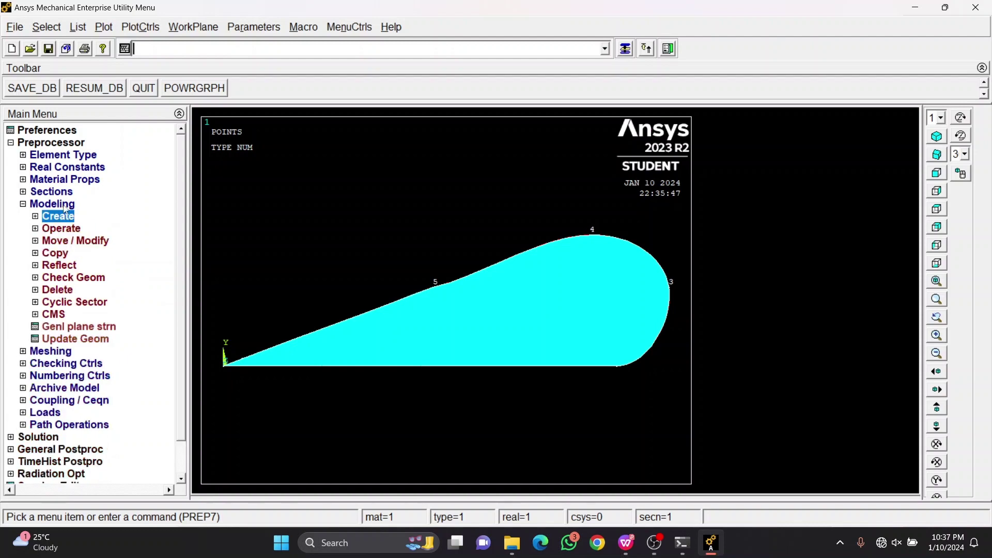
pyautogui.click(58, 204)
pyautogui.click(62, 217)
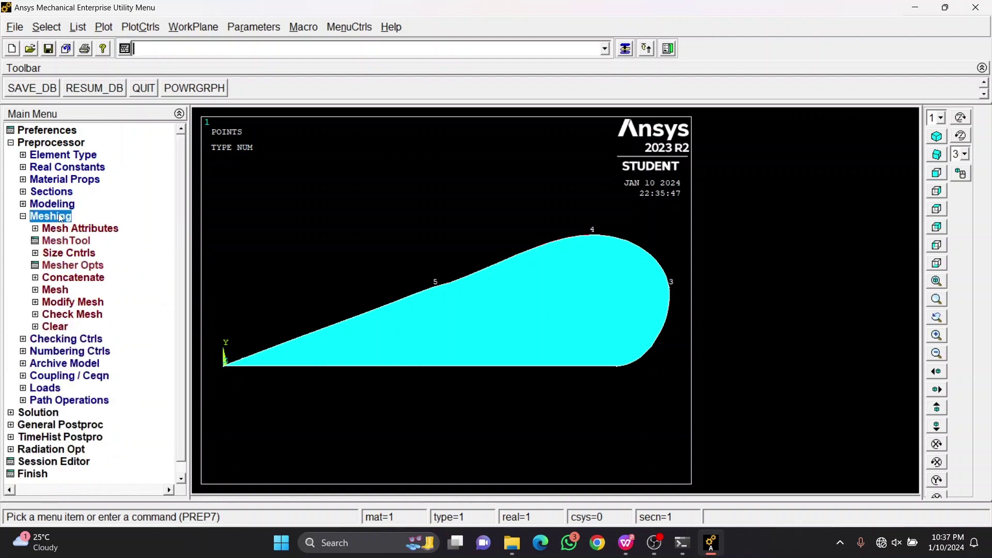
pyautogui.click(81, 241)
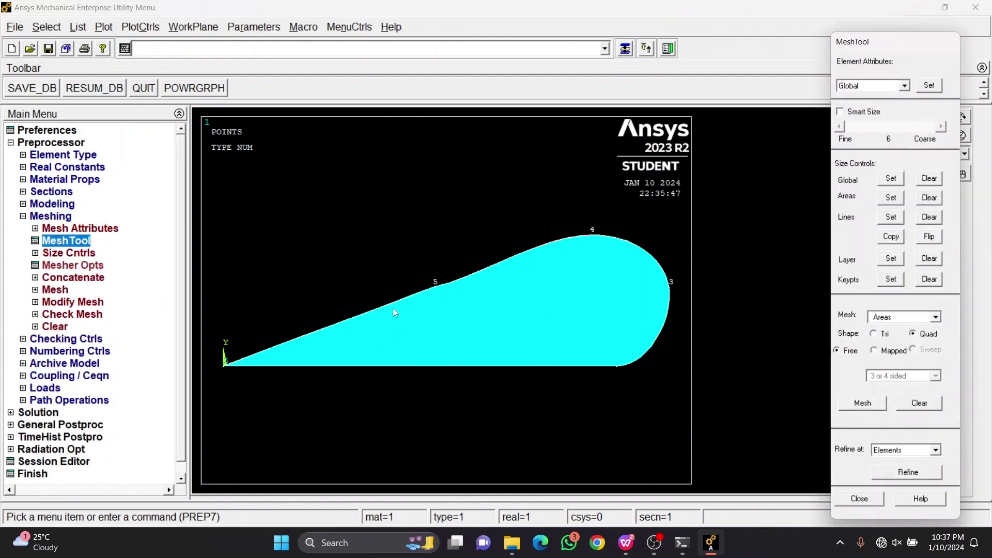
pyautogui.click(891, 178)
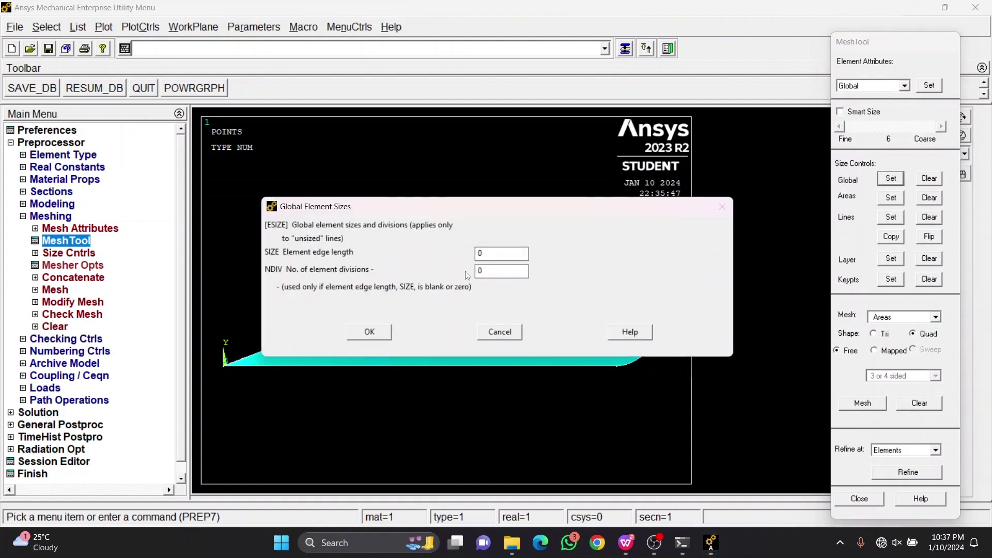
pyautogui.doubleClick(468, 270)
pyautogui.write('10')
pyautogui.click(369, 332)
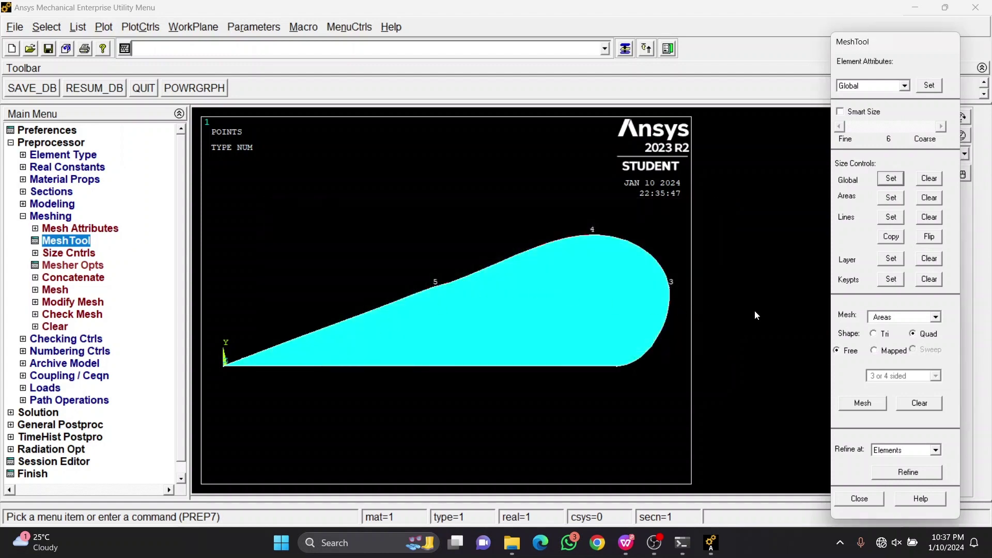
# Mesh the profile area with free quad elements and dismiss the warning
pyautogui.click(862, 403)
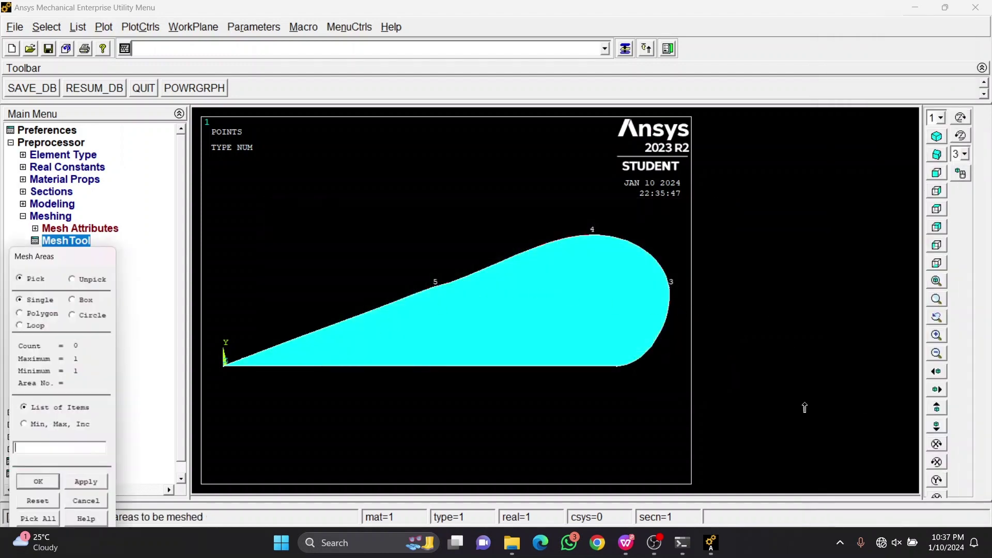
pyautogui.click(495, 331)
pyautogui.click(51, 482)
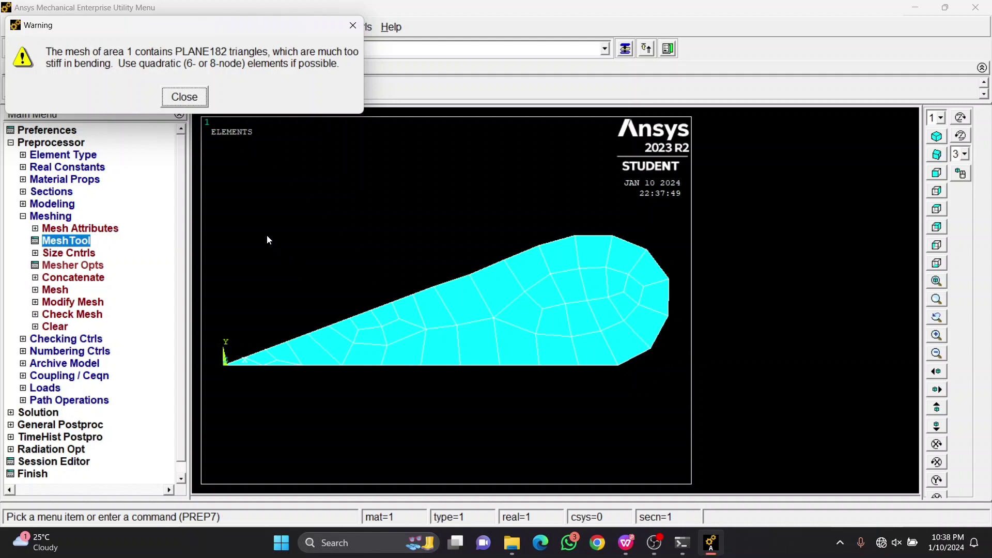
pyautogui.click(184, 97)
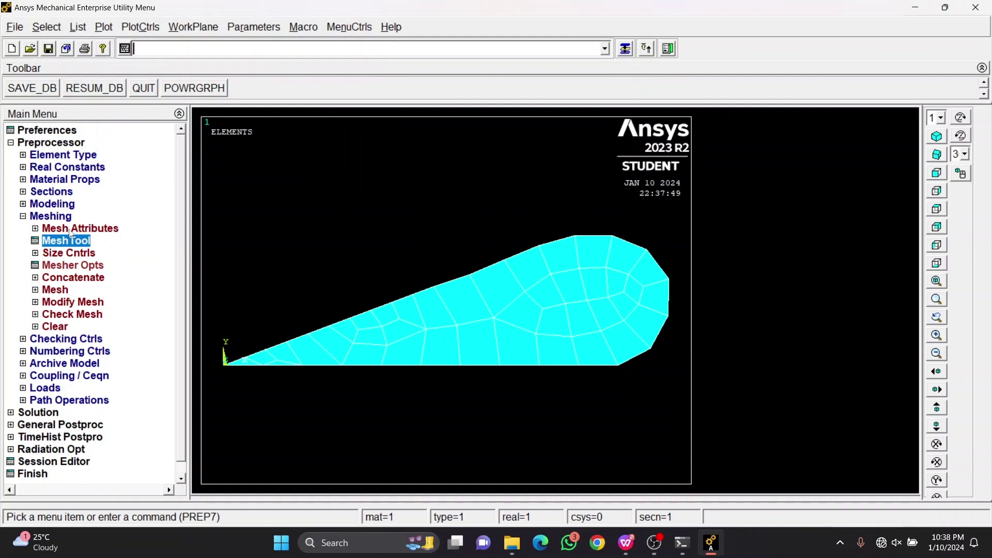
# Set the element type for extrusion to 2 SOLID185 in the element extrusion options
pyautogui.click(67, 204)
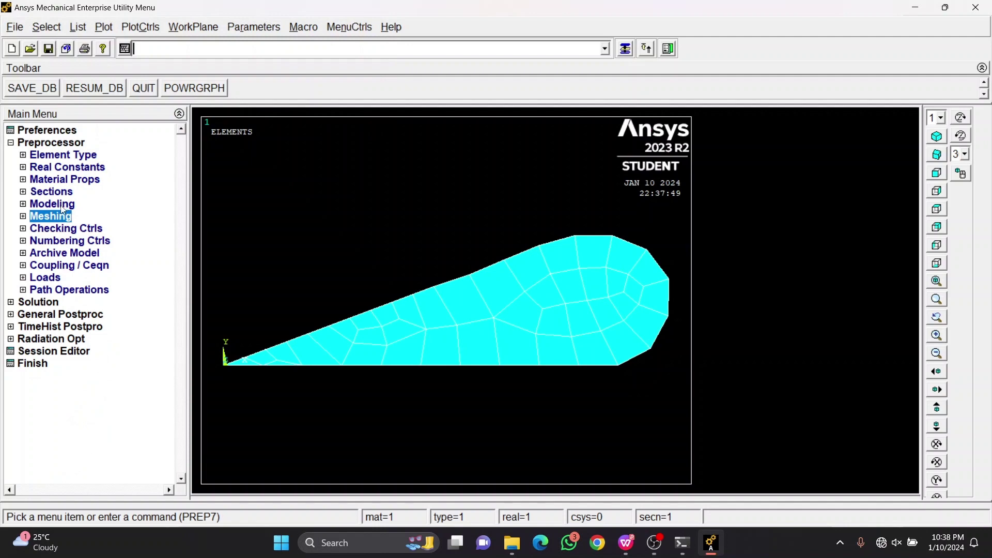
pyautogui.click(63, 205)
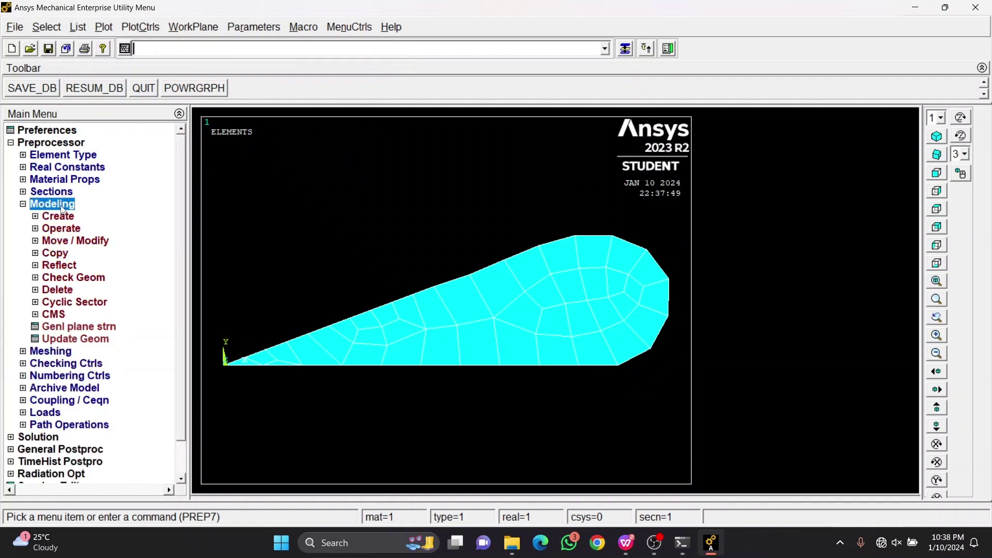
pyautogui.click(74, 229)
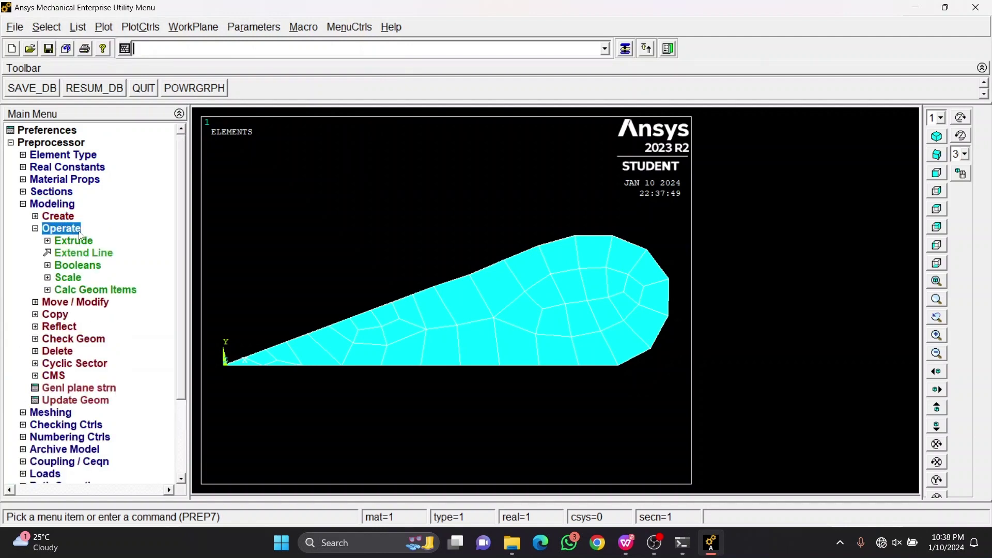
pyautogui.click(81, 243)
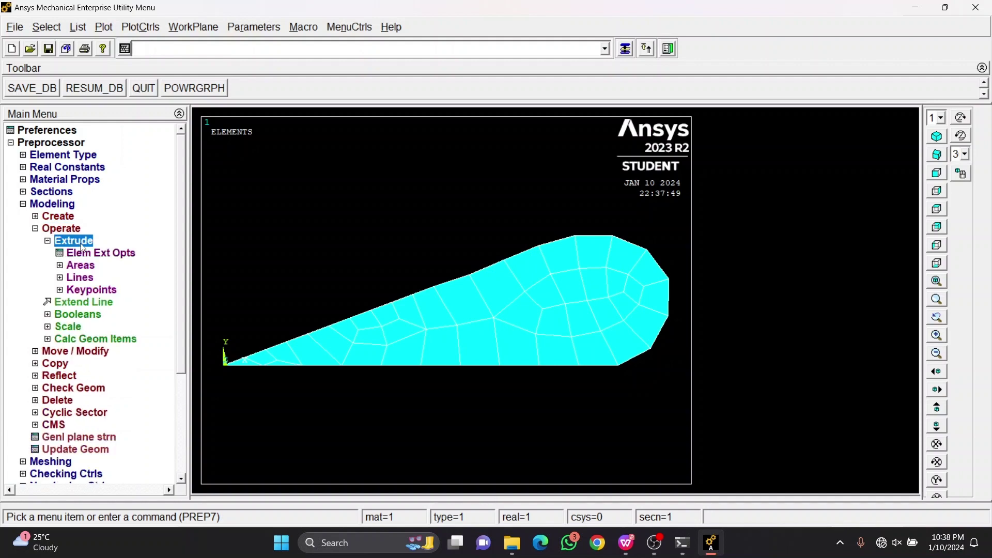
pyautogui.click(92, 254)
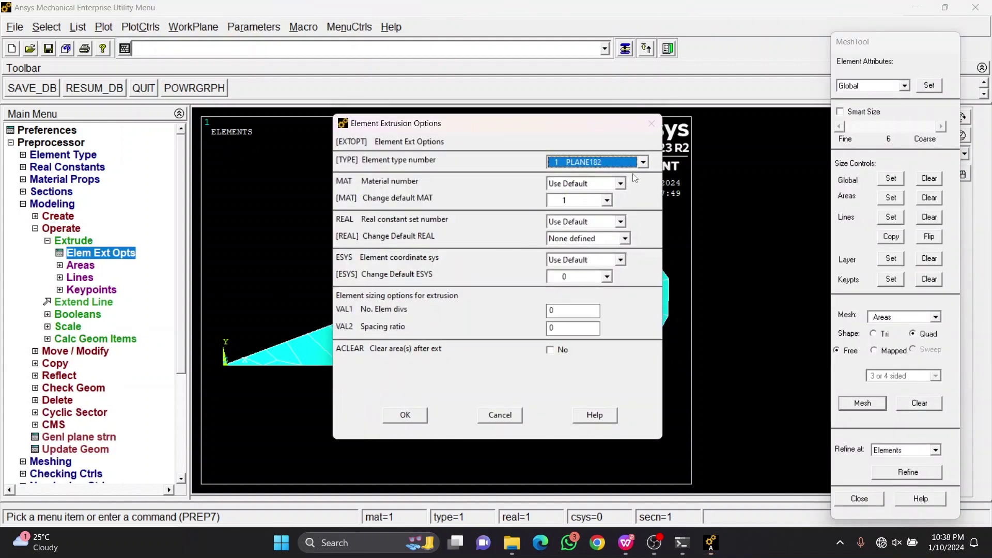
pyautogui.click(643, 162)
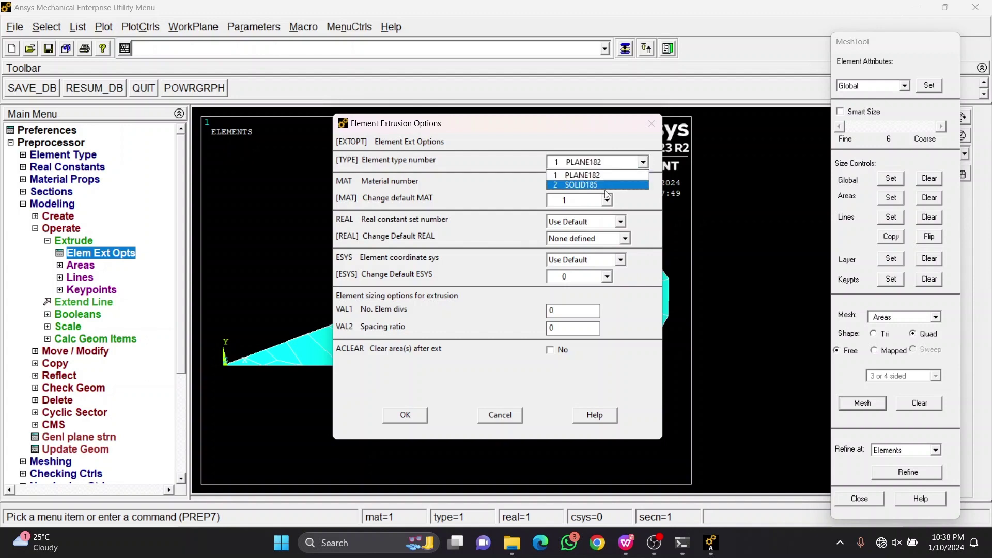
pyautogui.click(629, 176)
pyautogui.click(634, 163)
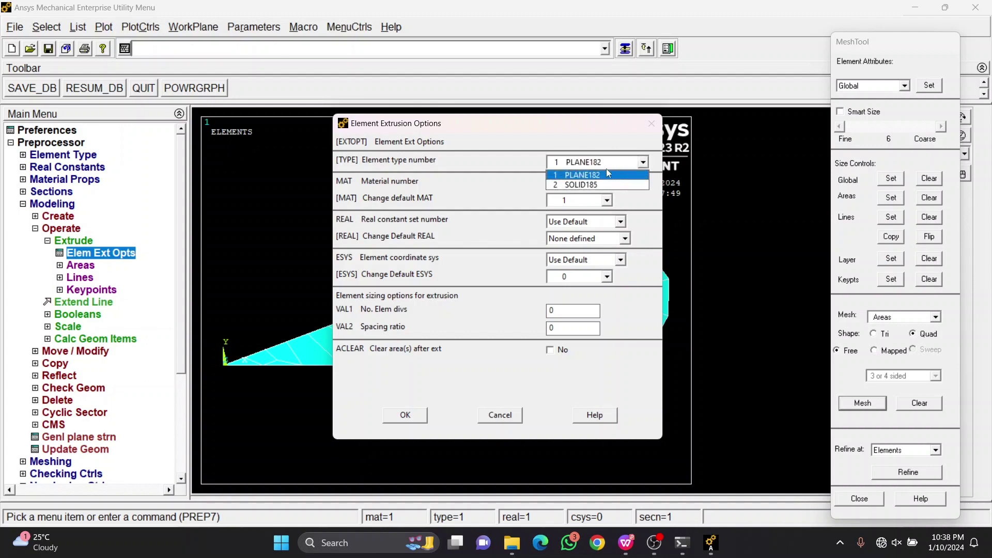
pyautogui.click(590, 171)
pyautogui.click(583, 164)
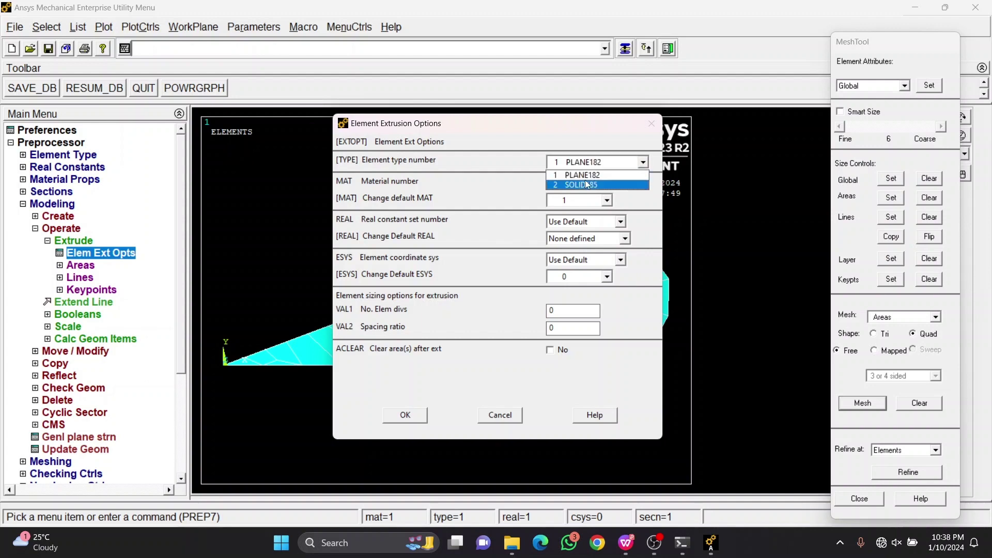
pyautogui.click(587, 180)
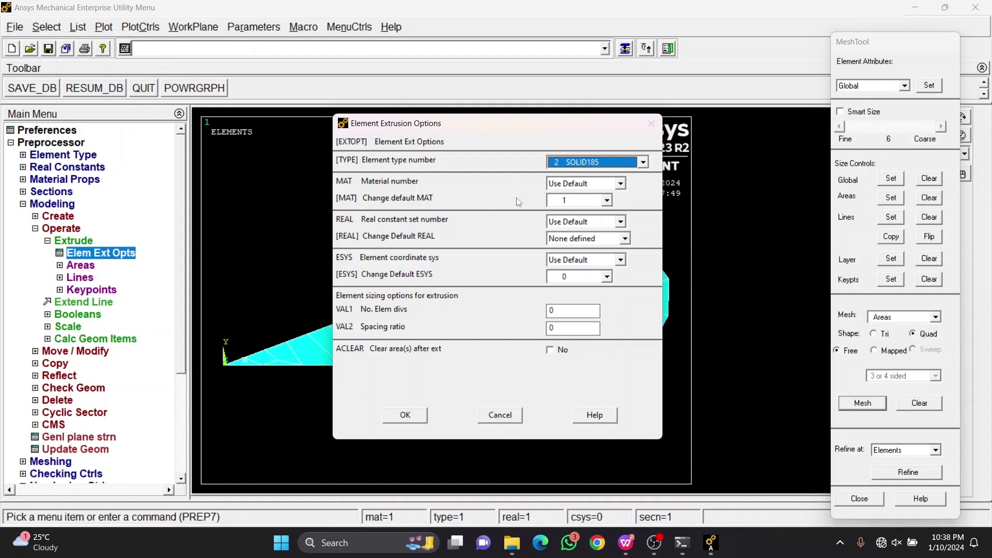
# Set the number of element divisions for the extrusion to 10 and apply the extrusion options
pyautogui.click(592, 308)
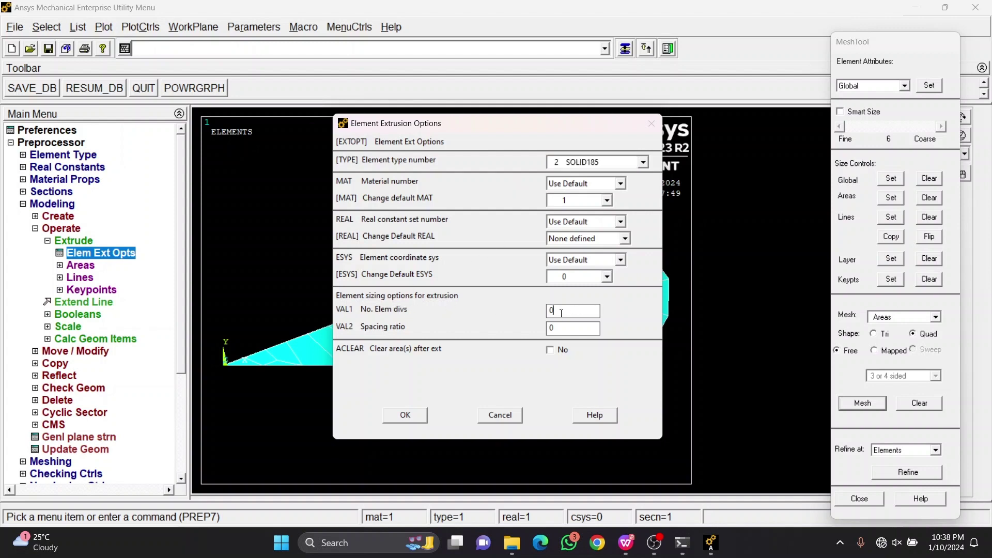
pyautogui.write('10')
pyautogui.click(406, 412)
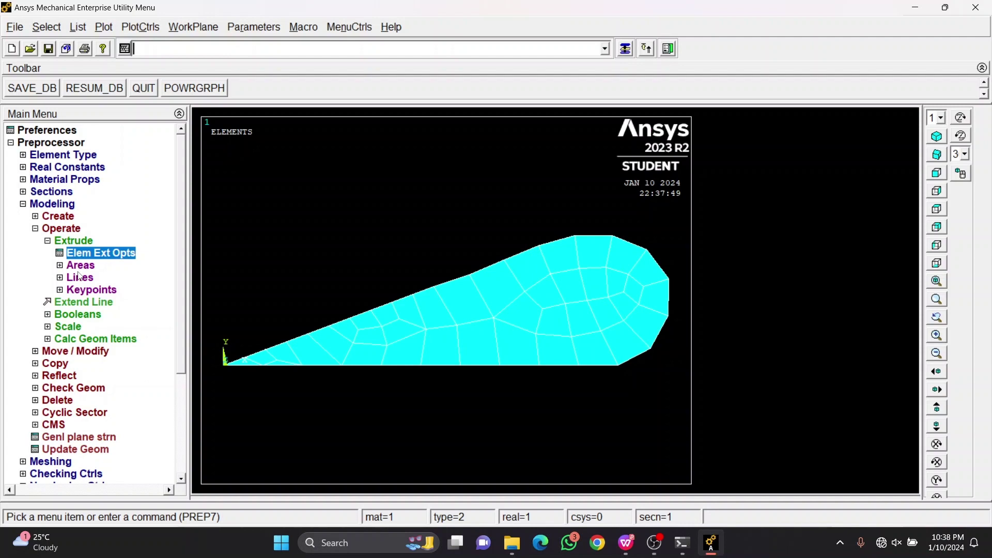
# Extrude all meshed areas by XYZ offset with DZ set to 10 and dismiss the shape warning
pyautogui.click(80, 267)
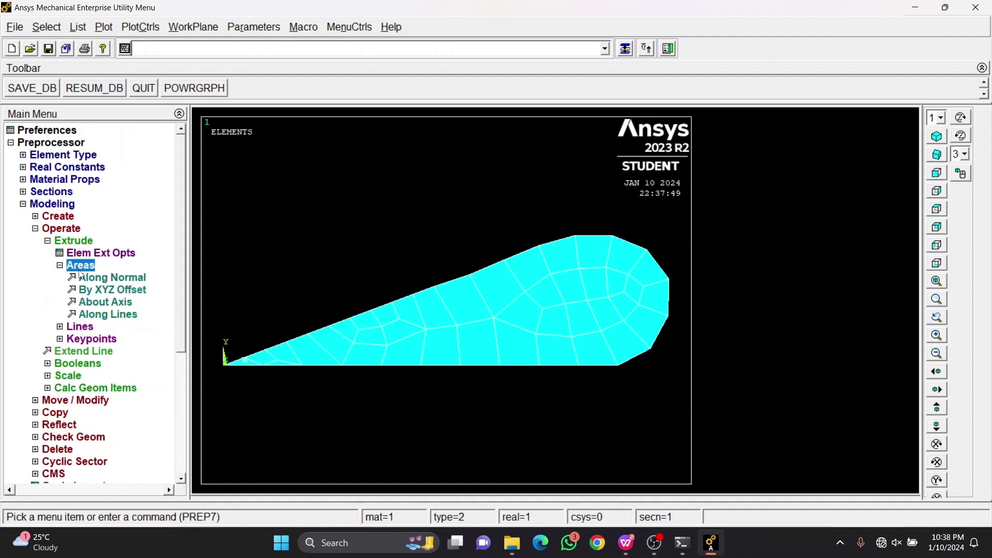
pyautogui.click(112, 290)
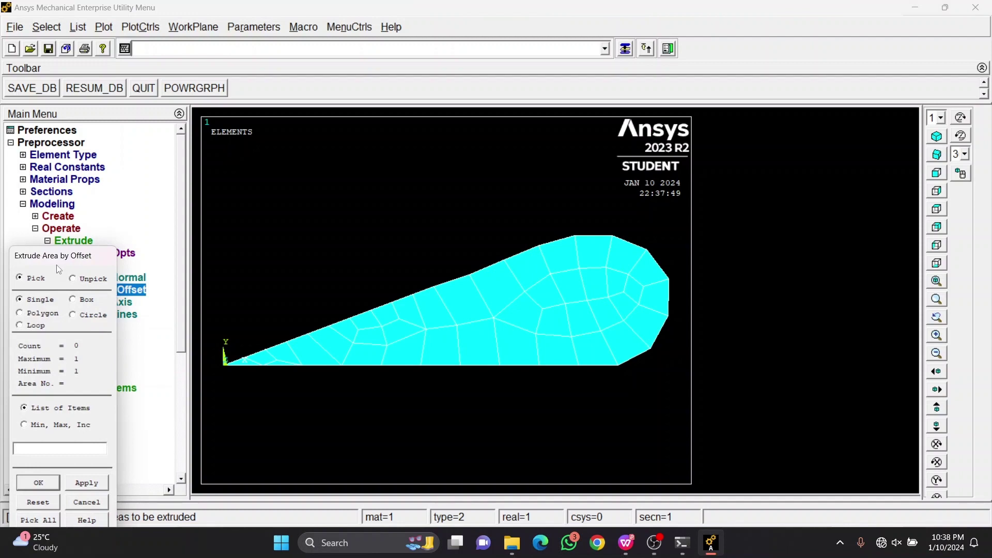
pyautogui.click(38, 520)
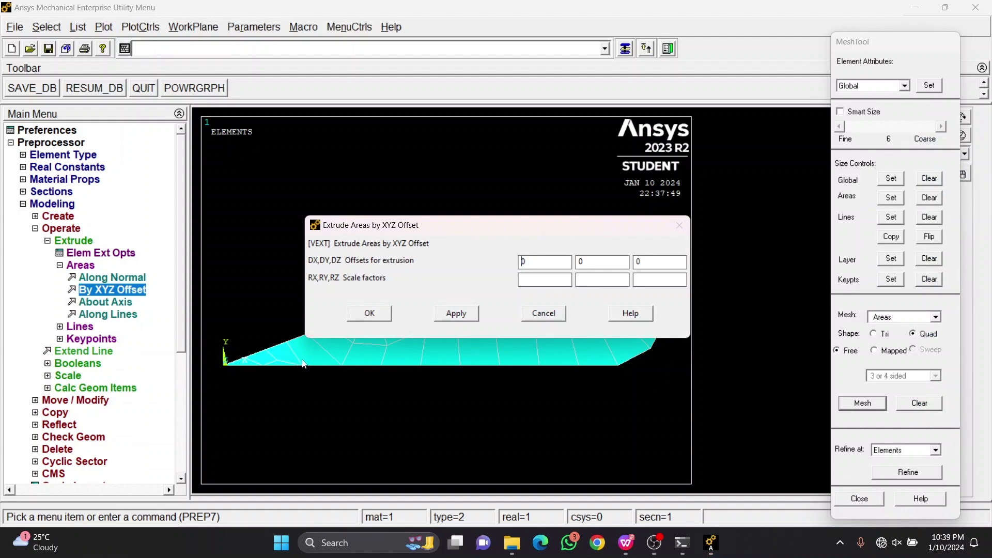
pyautogui.doubleClick(665, 262)
pyautogui.write('10')
pyautogui.click(383, 316)
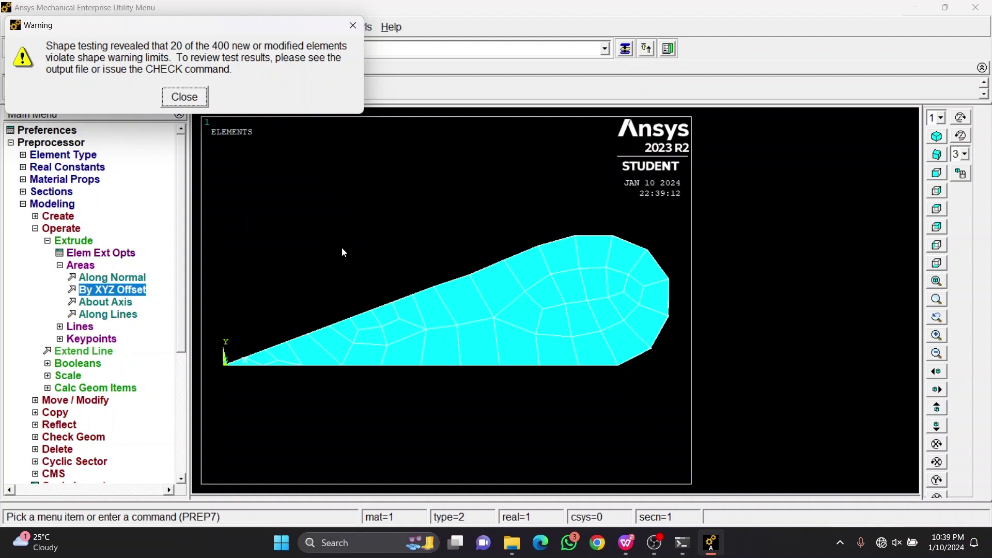
pyautogui.click(184, 97)
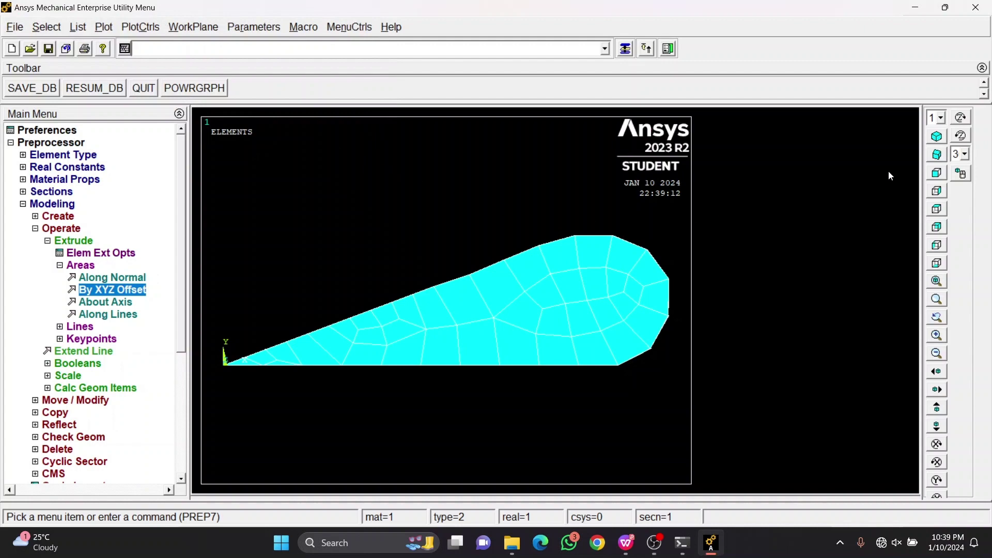
pyautogui.click(936, 140)
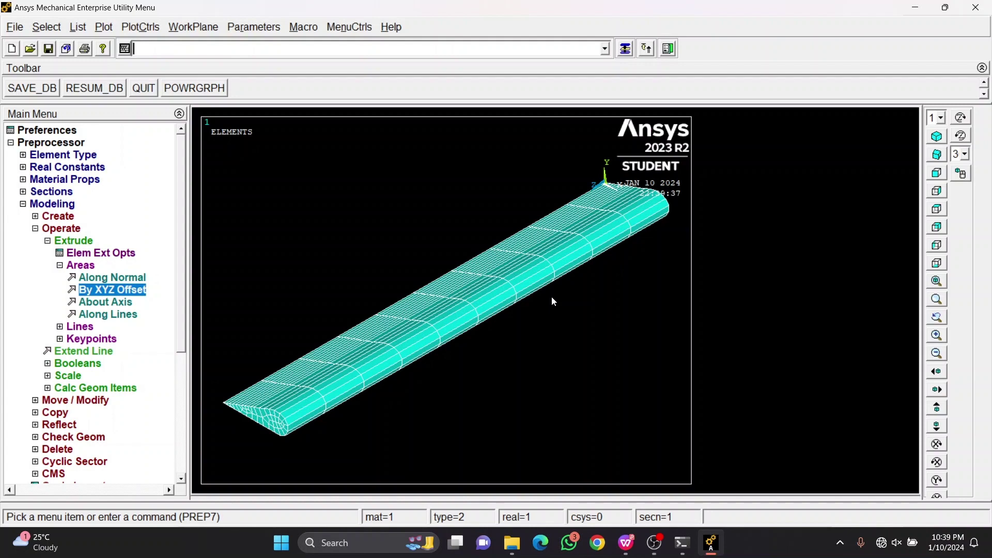
pyautogui.click(60, 31)
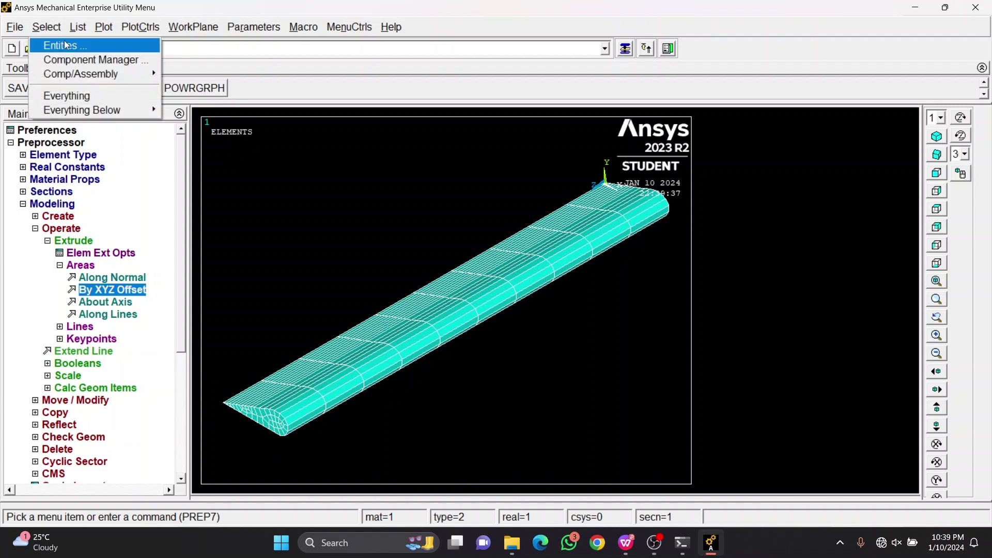
pyautogui.click(65, 46)
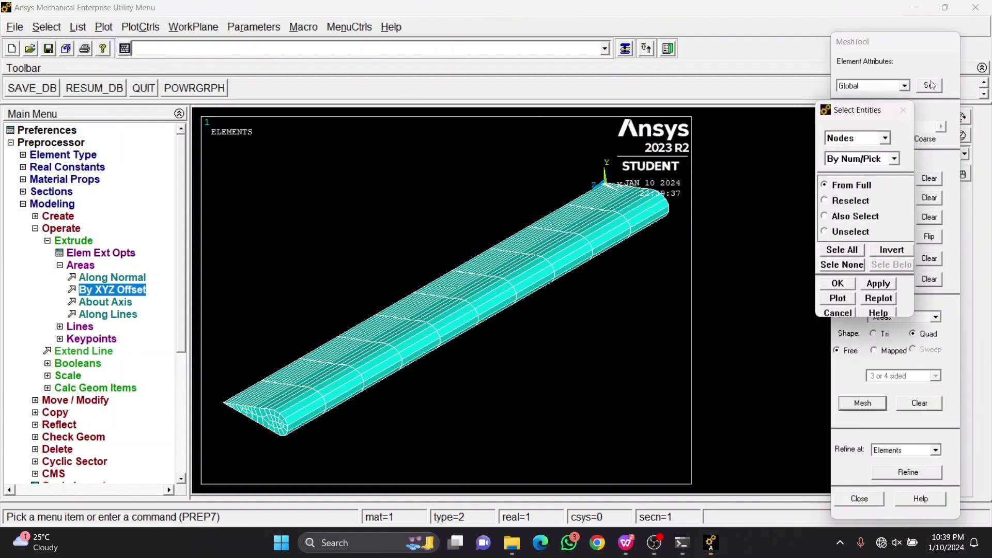
pyautogui.moveTo(881, 115); pyautogui.dragTo(822, 120)
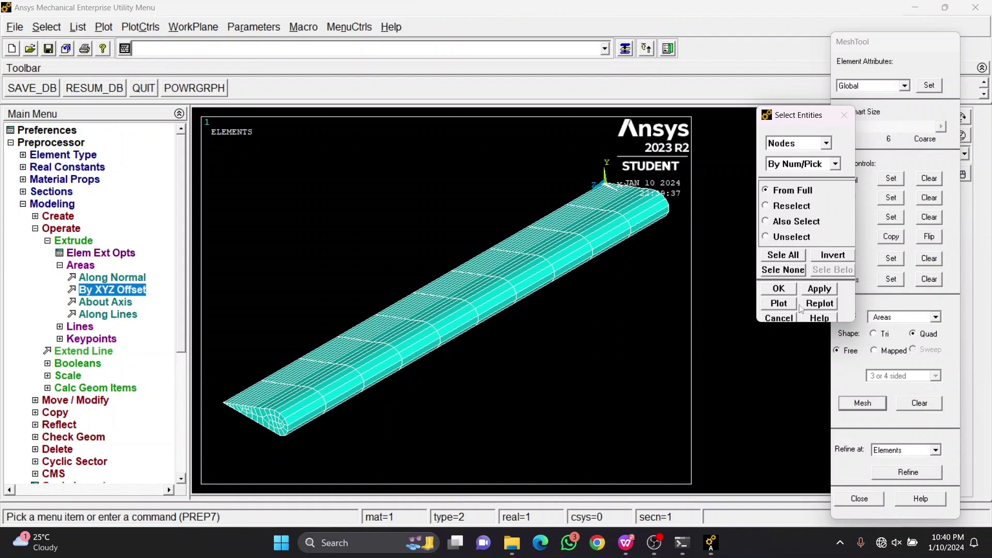
pyautogui.click(791, 319)
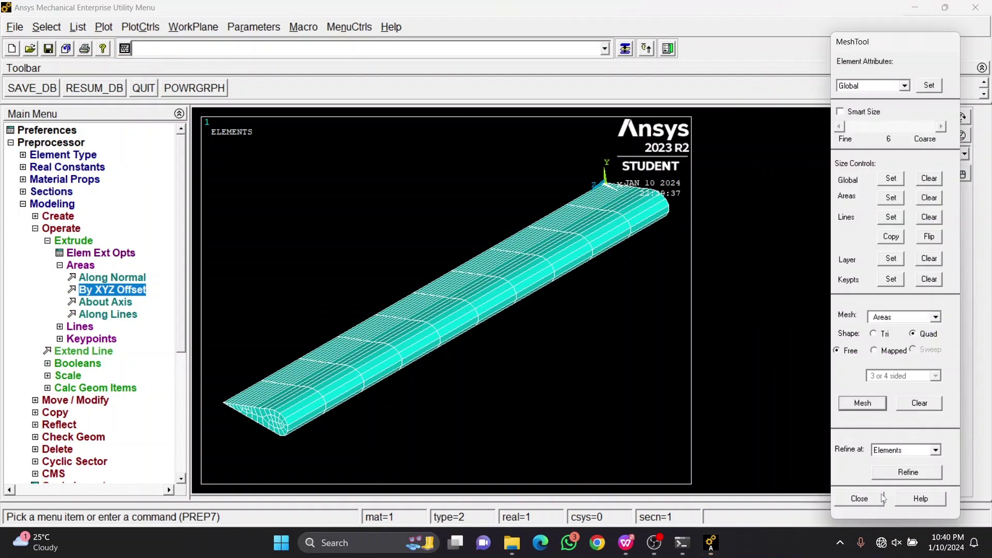
# Close the MeshTool and unselect the elements whose element type number is 1
pyautogui.click(878, 498)
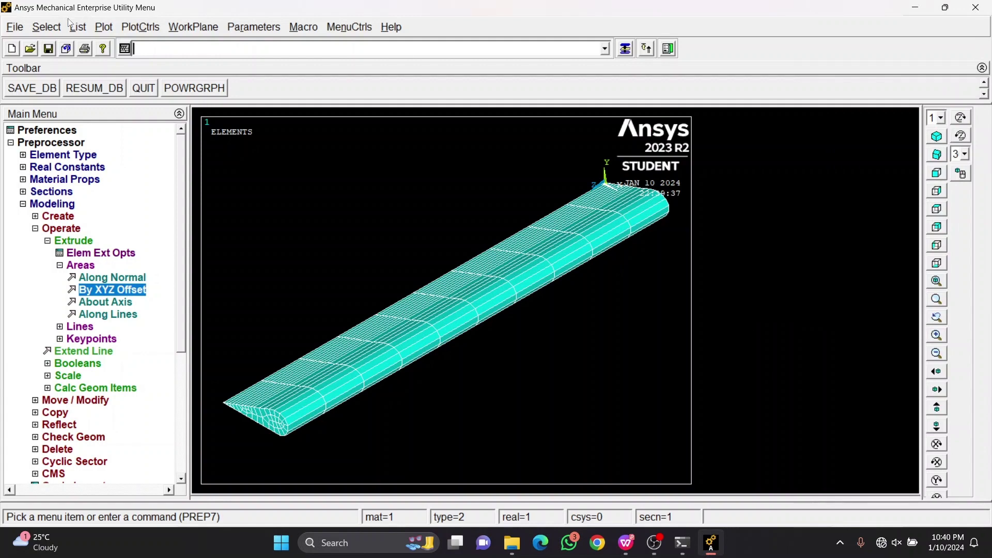
pyautogui.click(55, 27)
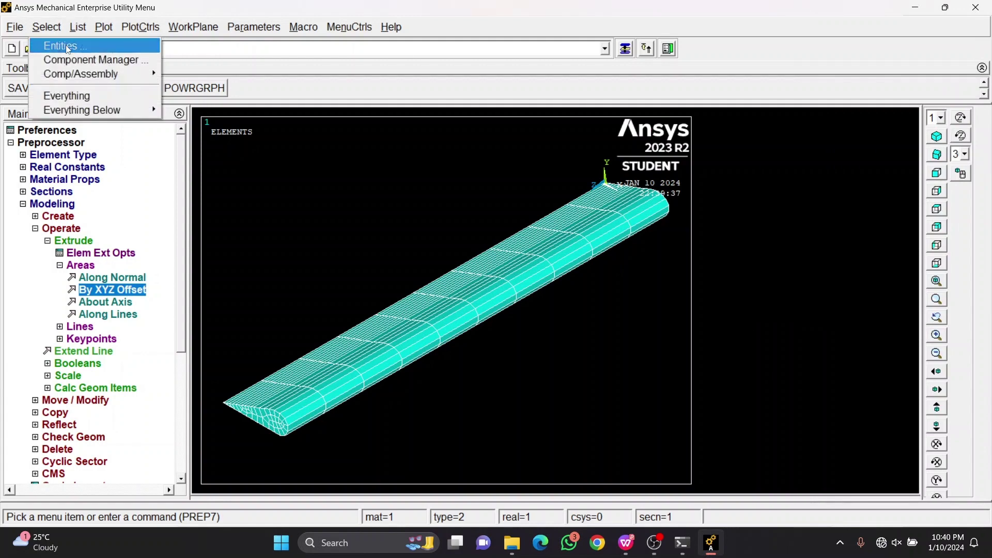
pyautogui.click(68, 48)
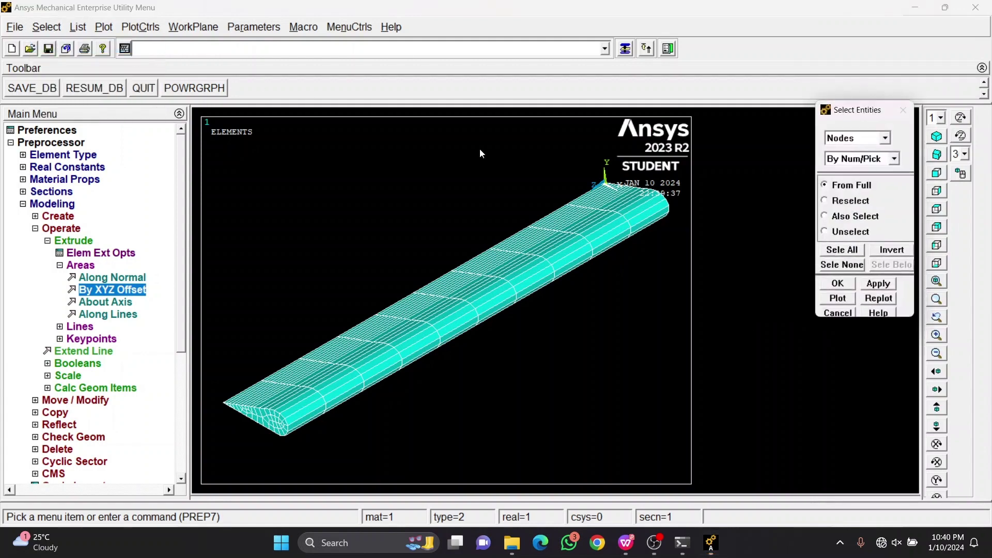
pyautogui.click(883, 139)
pyautogui.click(885, 160)
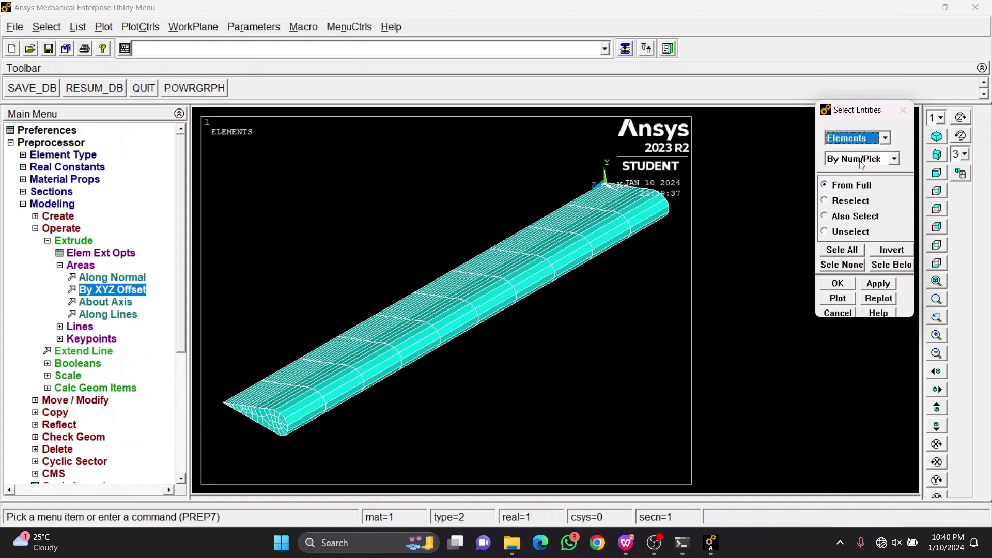
pyautogui.click(886, 161)
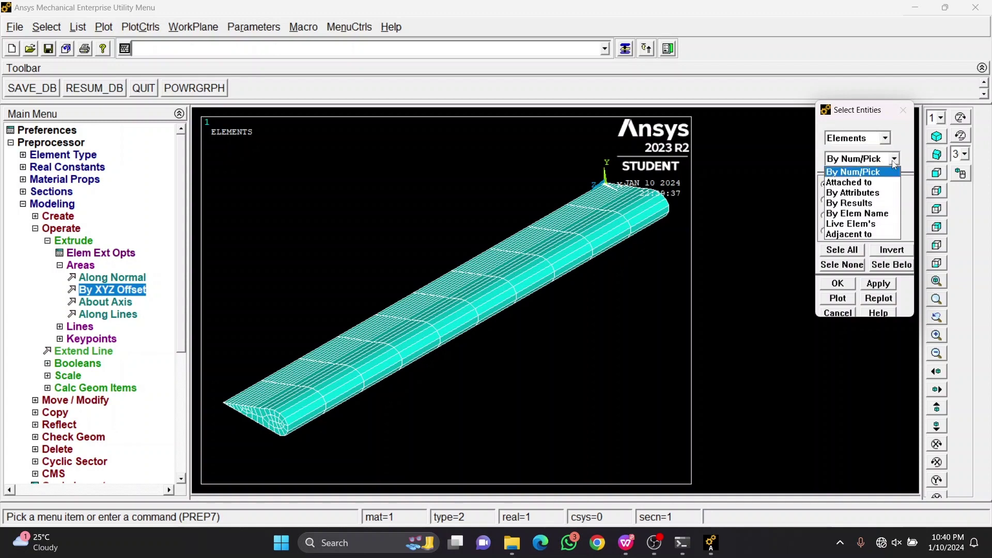
pyautogui.click(851, 194)
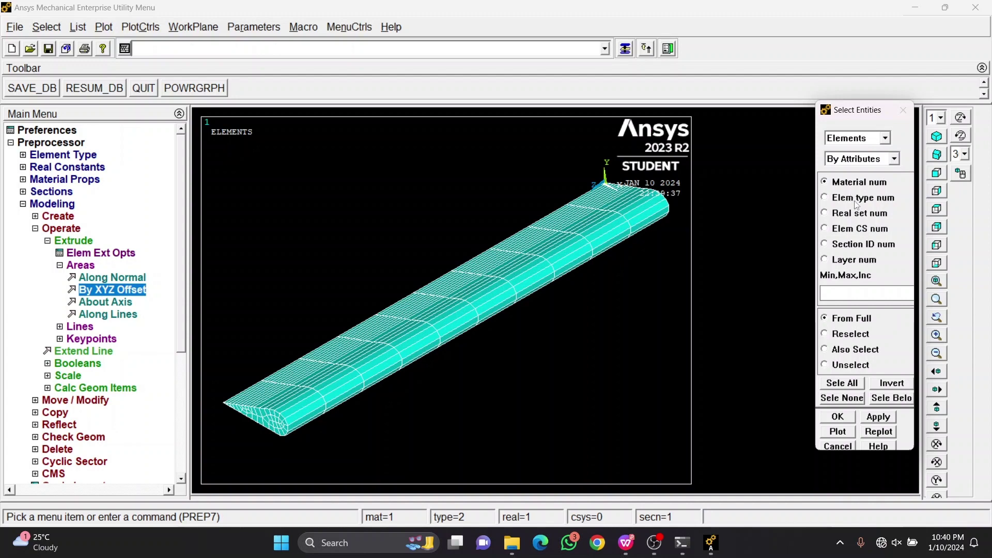
pyautogui.click(857, 199)
pyautogui.click(878, 294)
pyautogui.write('1')
pyautogui.click(850, 365)
pyautogui.click(848, 417)
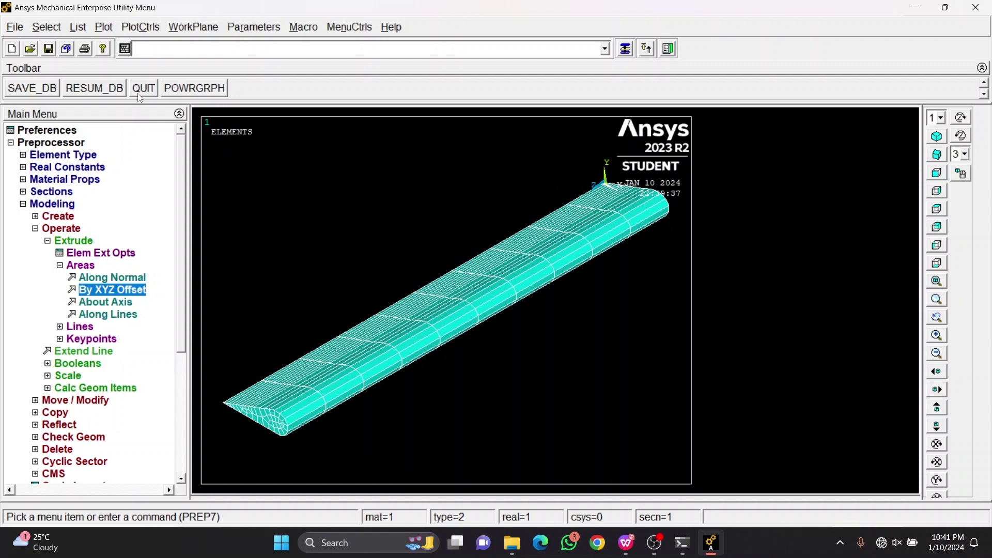
# Select from the full set the nodes located at Z coordinate 0 and plot the nodes
pyautogui.click(47, 29)
pyautogui.click(60, 45)
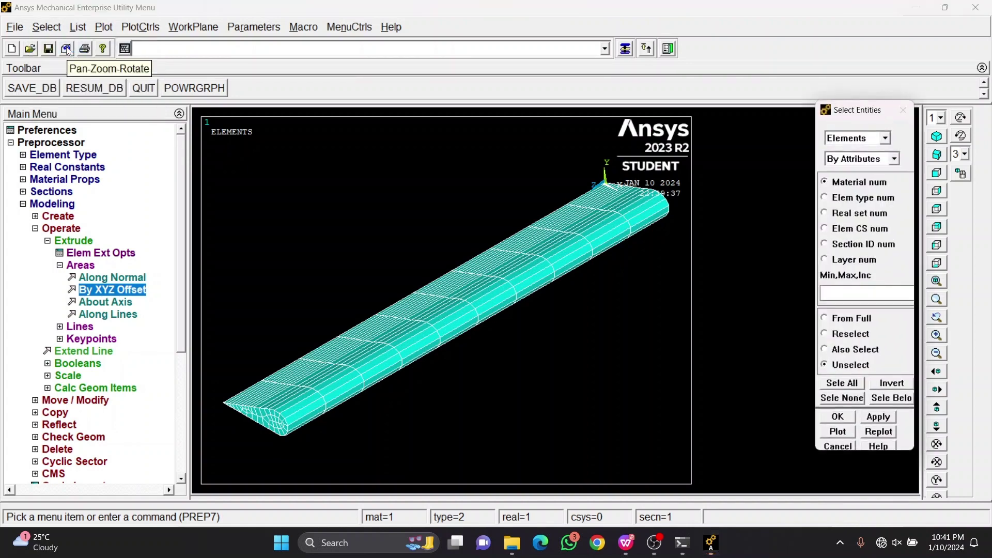
pyautogui.click(885, 138)
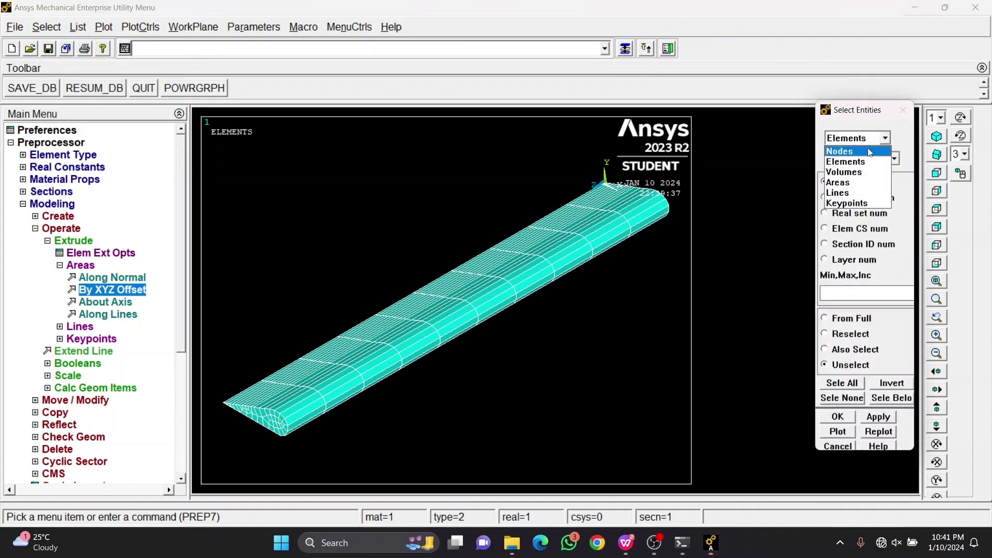
pyautogui.click(850, 148)
pyautogui.click(896, 159)
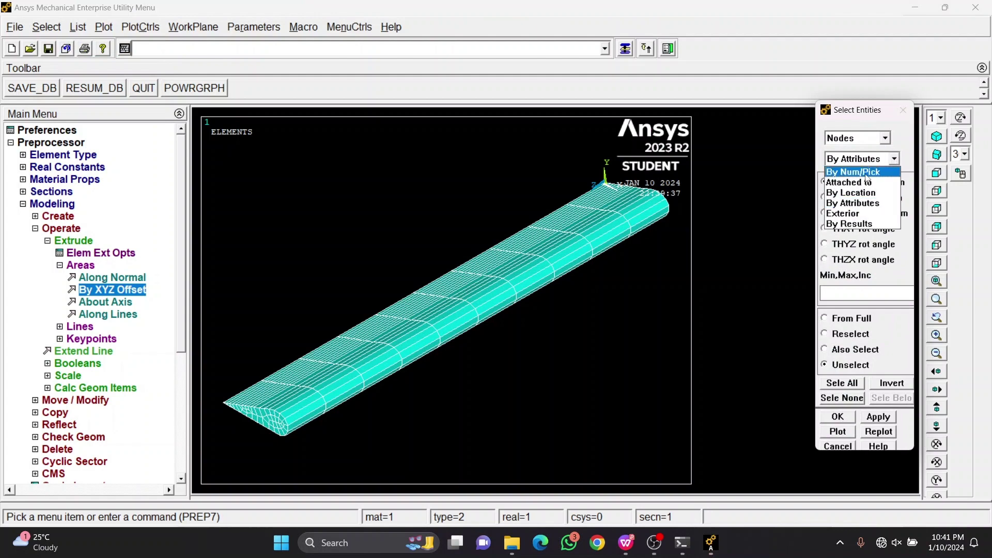
pyautogui.click(869, 184)
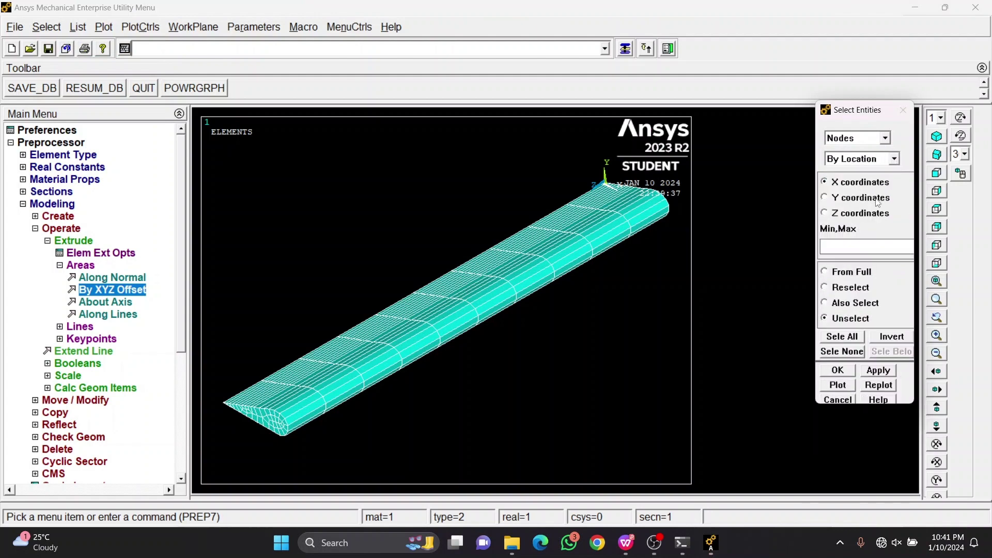
pyautogui.click(859, 214)
pyautogui.click(889, 247)
pyautogui.write('0')
pyautogui.click(842, 372)
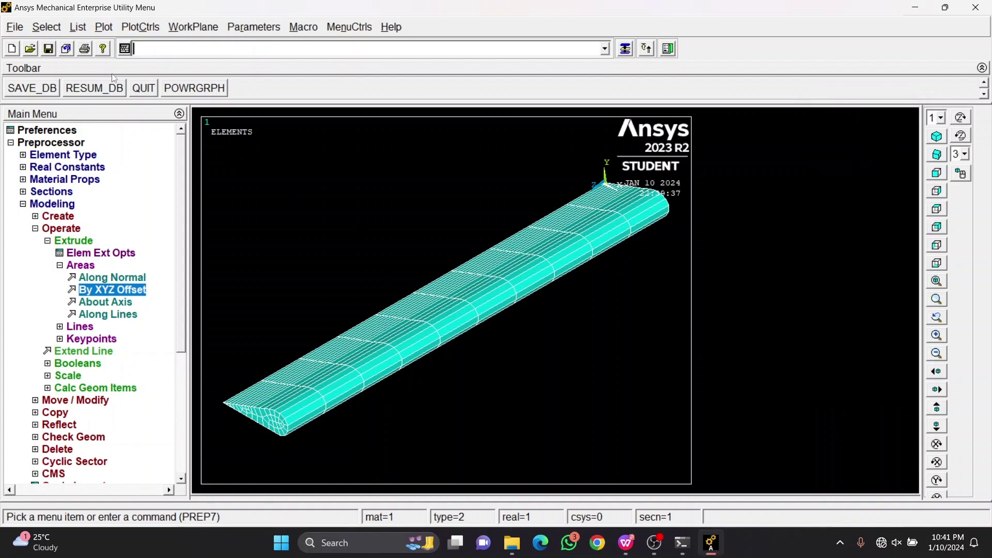
pyautogui.click(103, 27)
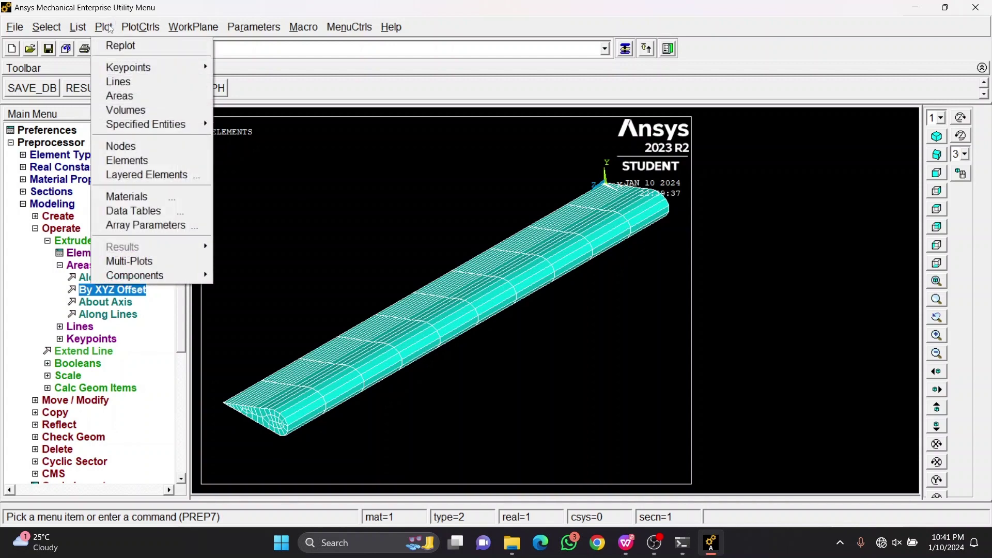
pyautogui.click(124, 146)
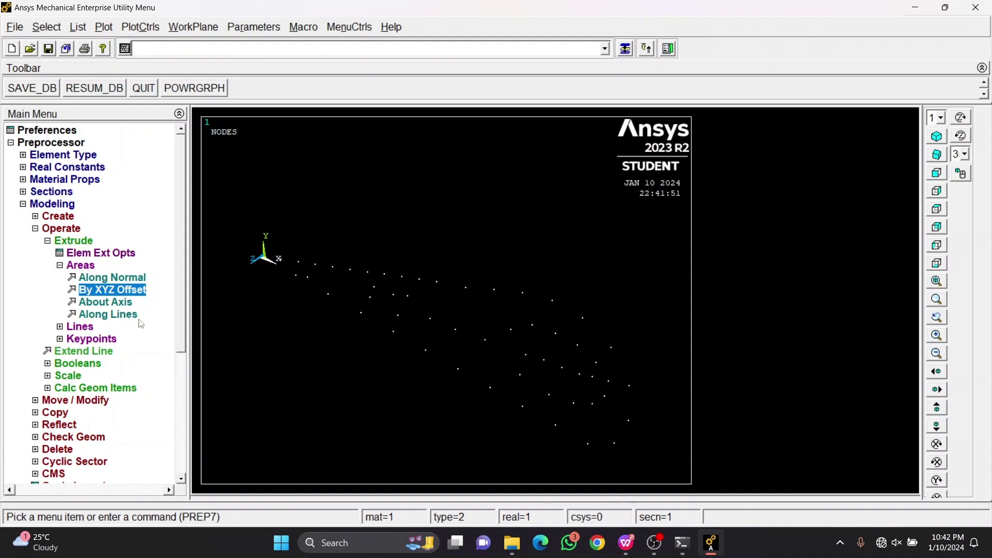
# Apply a structural displacement constraint with All DOF to all selected nodes
pyautogui.click(38, 205)
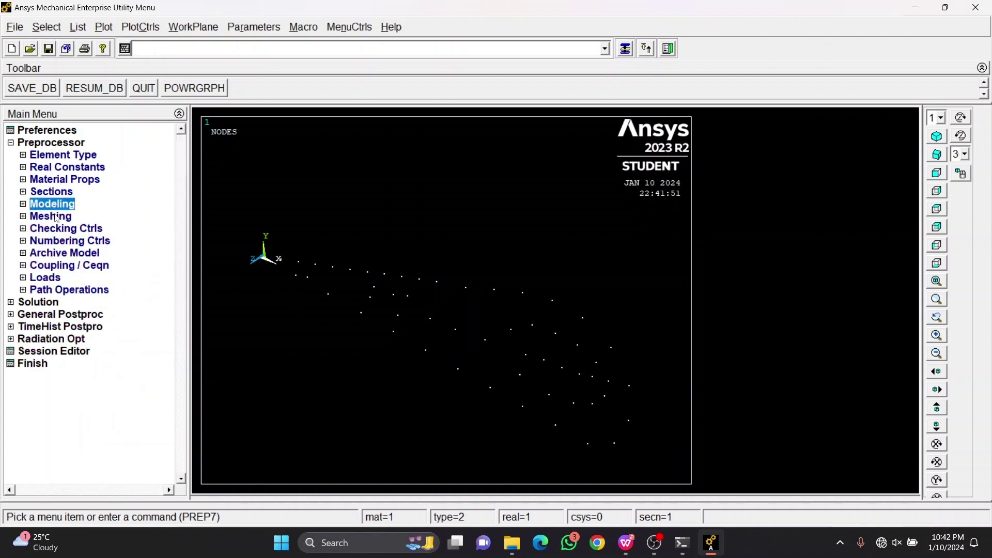
pyautogui.click(48, 279)
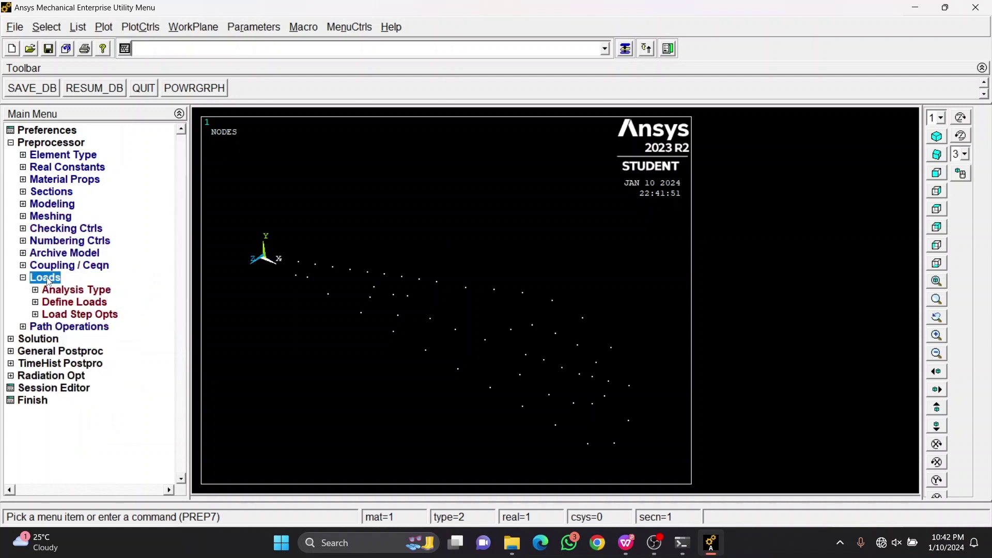
pyautogui.click(83, 303)
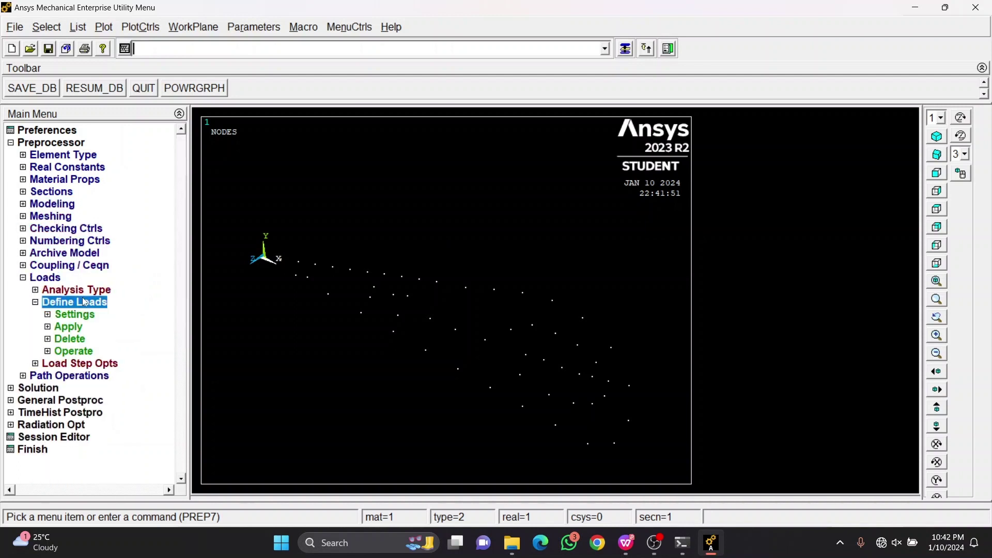
pyautogui.click(69, 328)
pyautogui.click(102, 340)
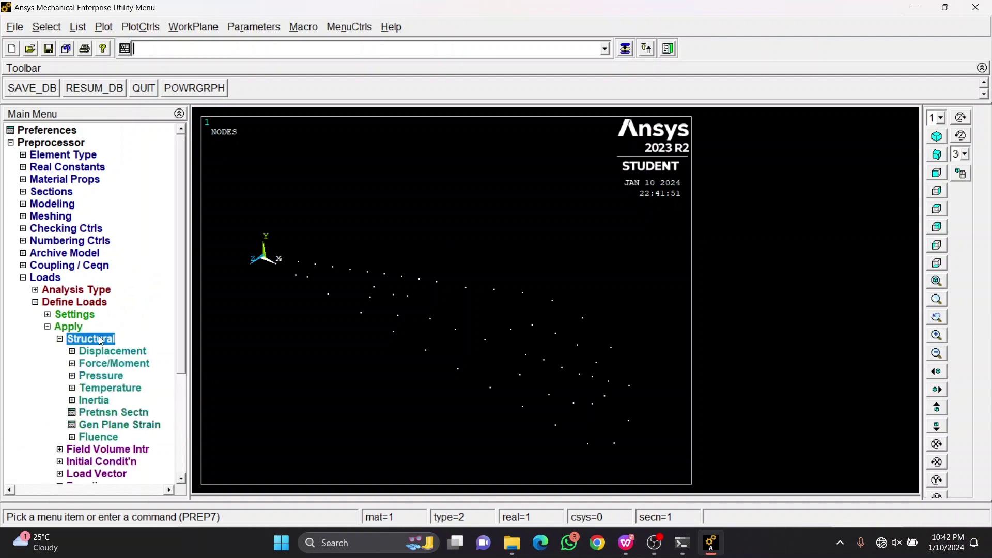
pyautogui.click(116, 354)
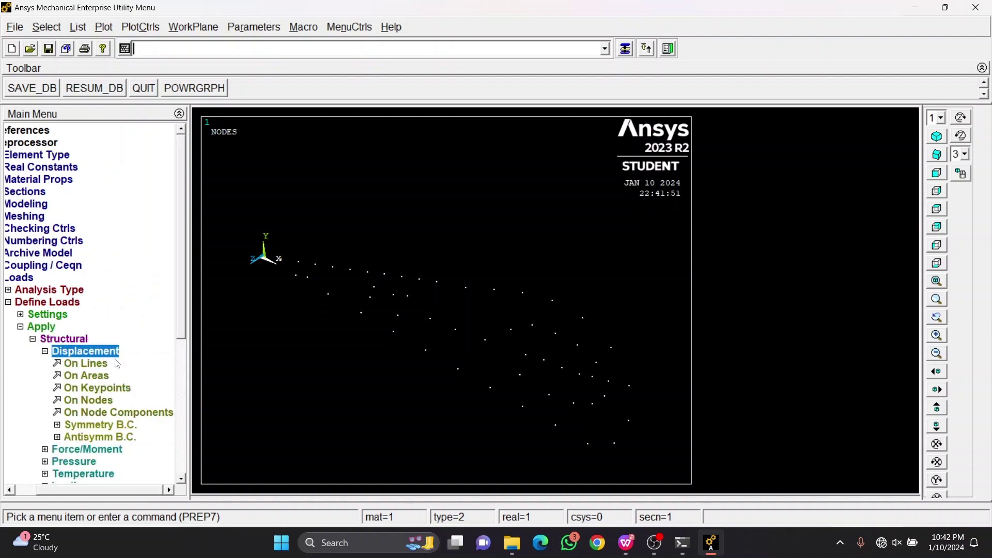
pyautogui.click(85, 399)
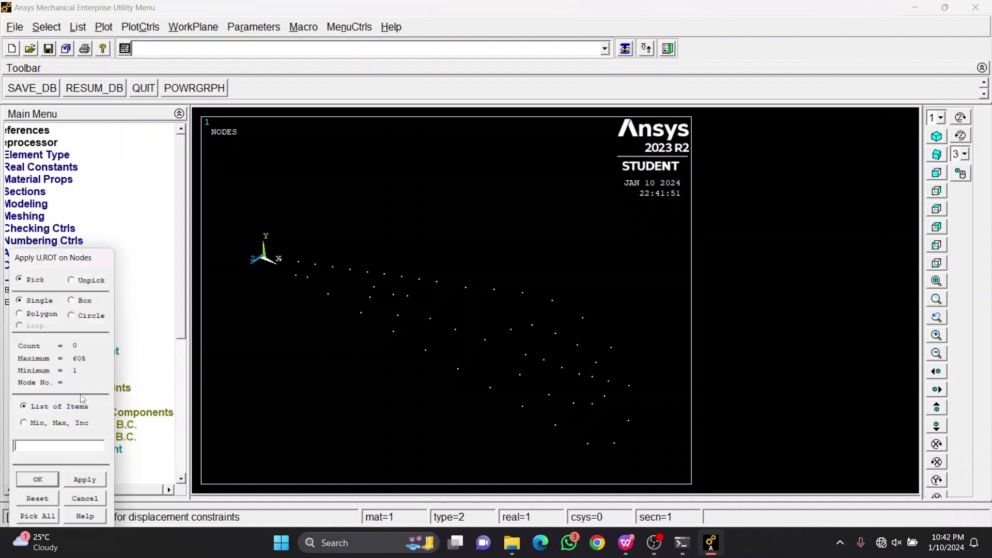
pyautogui.click(38, 520)
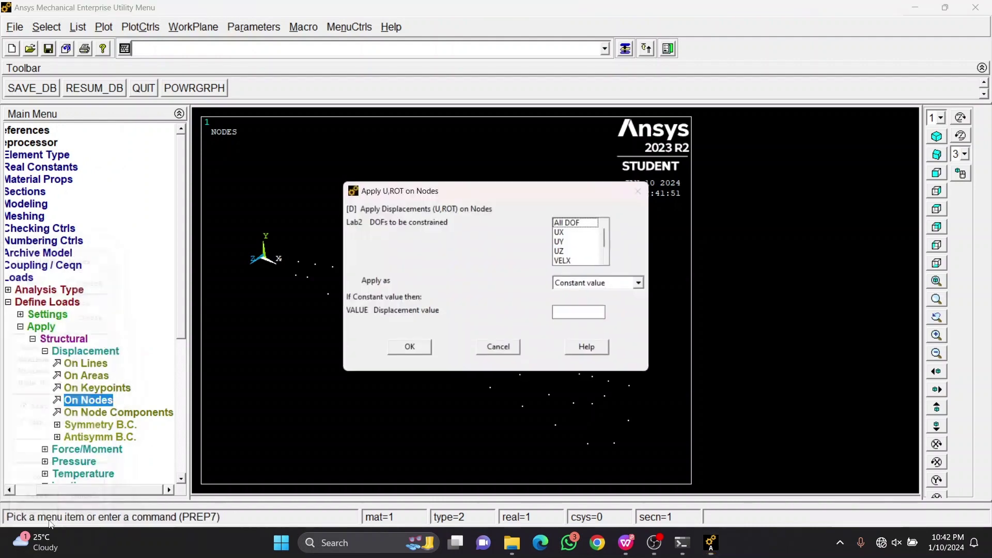
pyautogui.click(569, 223)
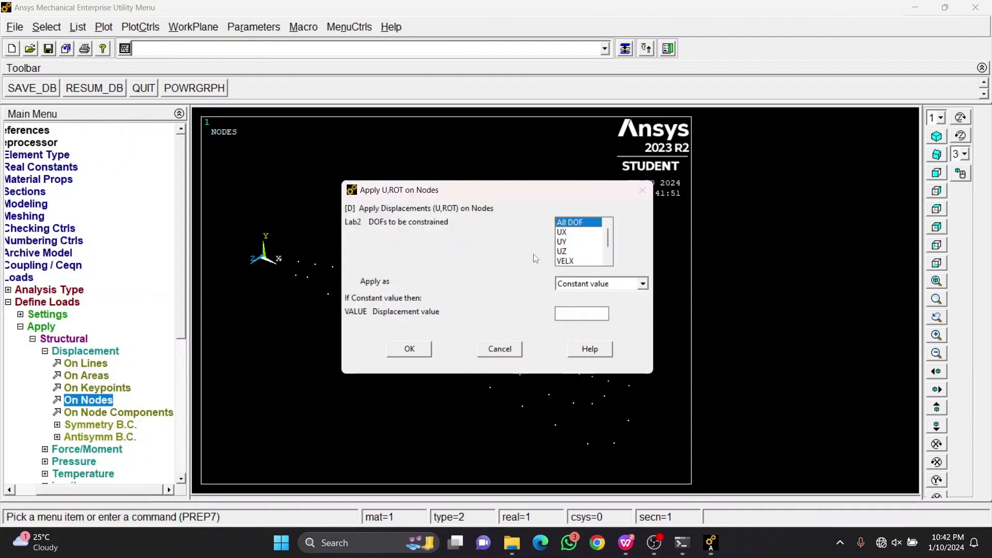
pyautogui.click(409, 349)
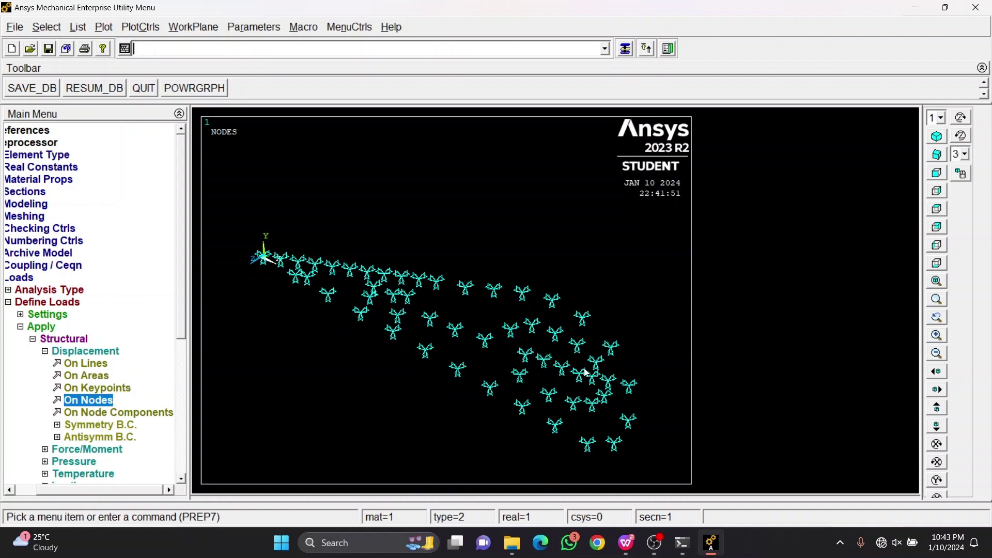
# Restore the selection to all nodes, and reselect every node using By Num/Pick
pyautogui.click(46, 27)
pyautogui.click(63, 42)
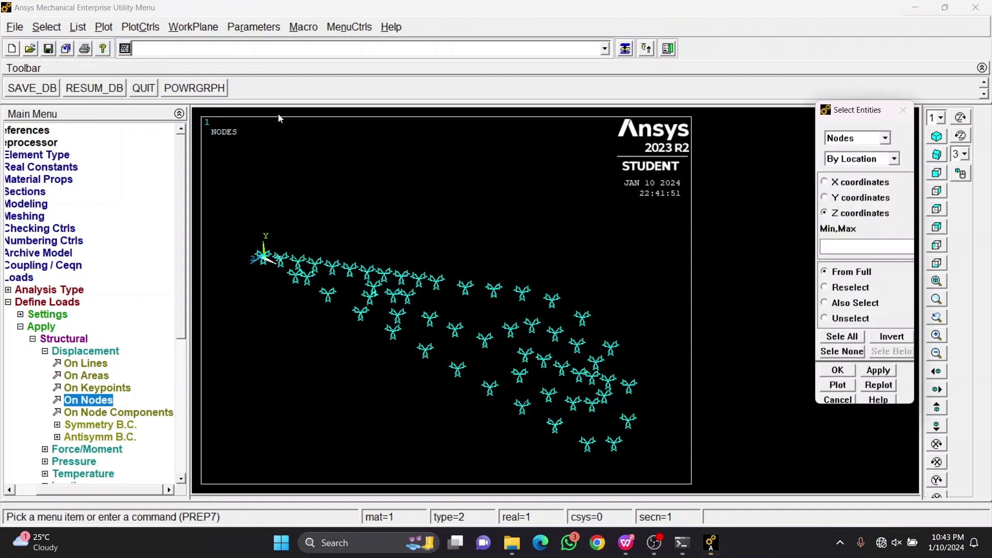
pyautogui.click(894, 159)
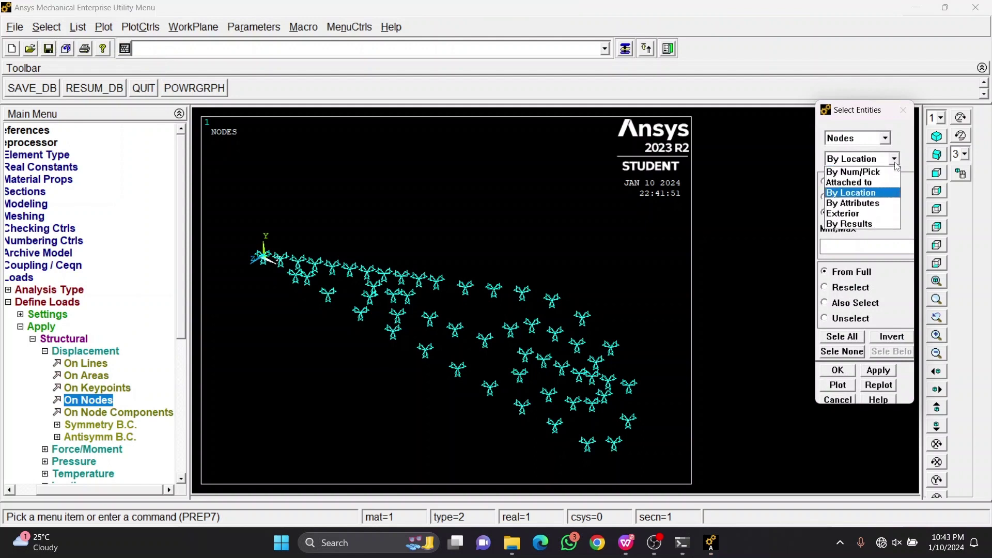
pyautogui.click(881, 173)
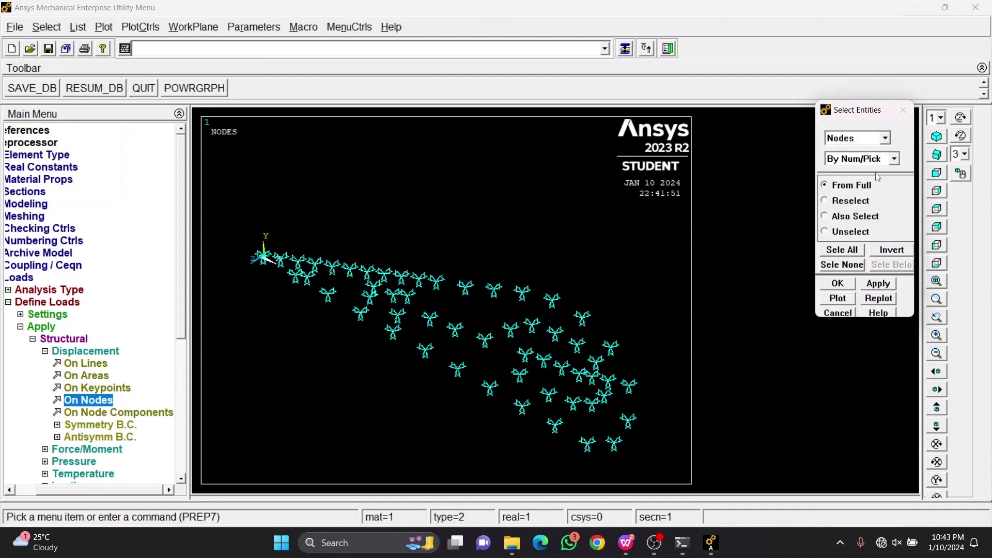
pyautogui.click(851, 206)
pyautogui.click(855, 250)
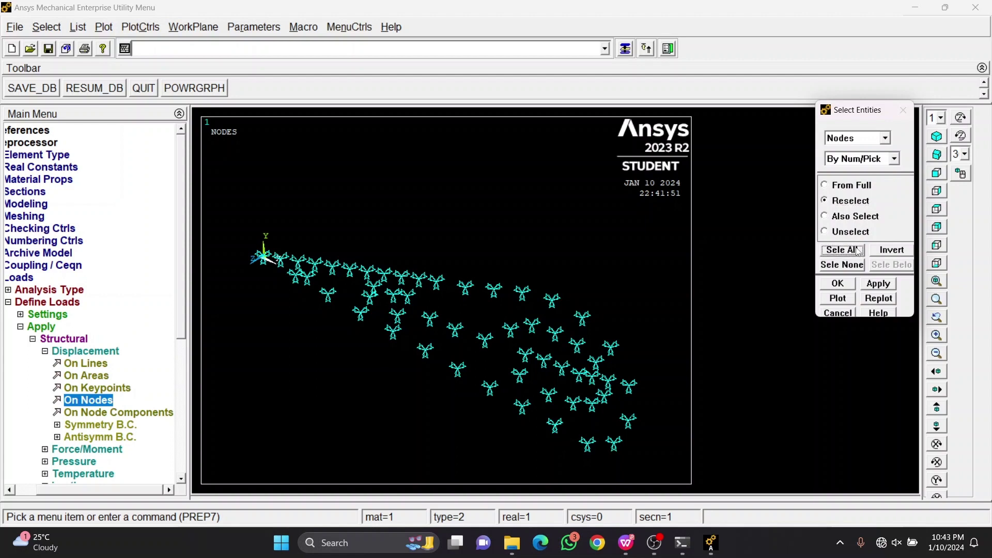
pyautogui.click(843, 285)
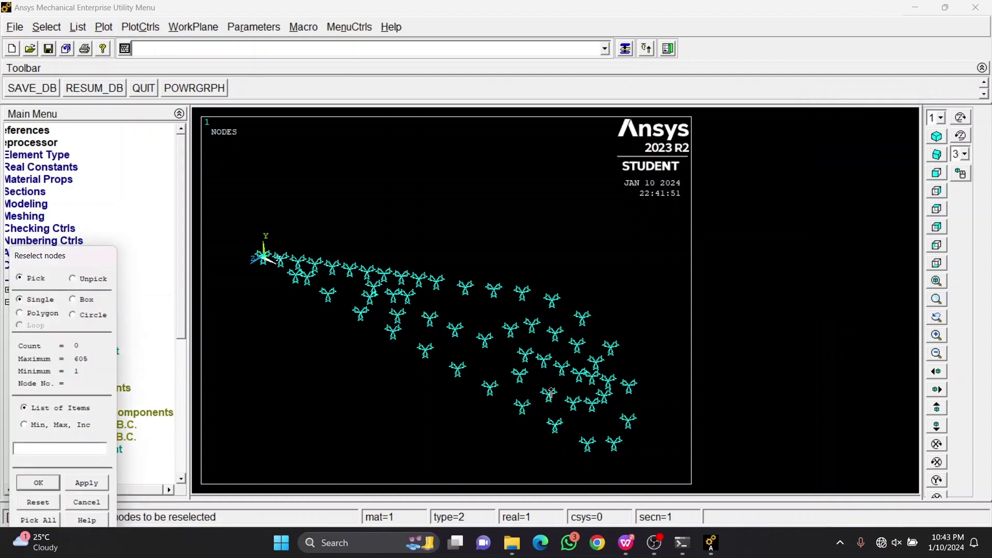
pyautogui.click(46, 520)
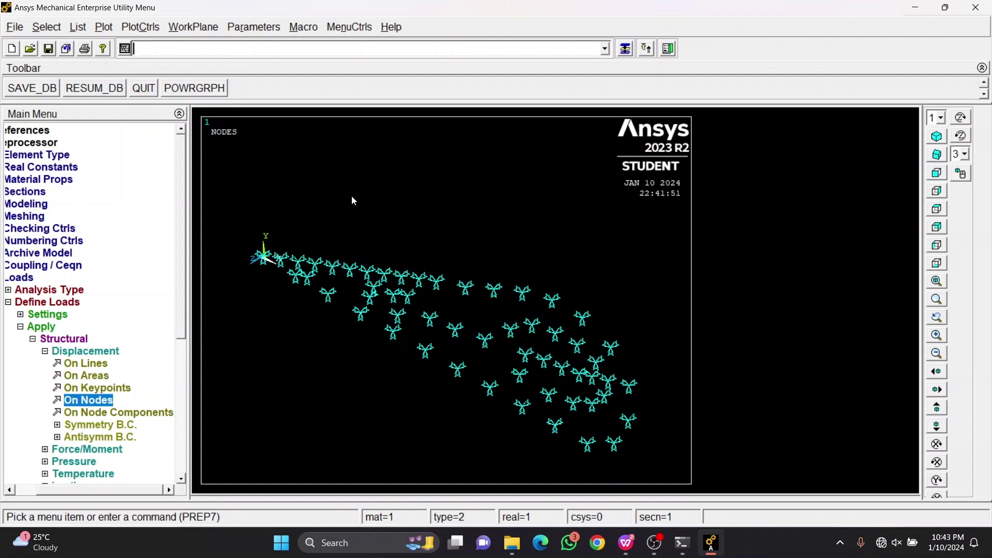
# Plot the full set of nodes with their constraints, and switch the display to an area plot
pyautogui.click(106, 28)
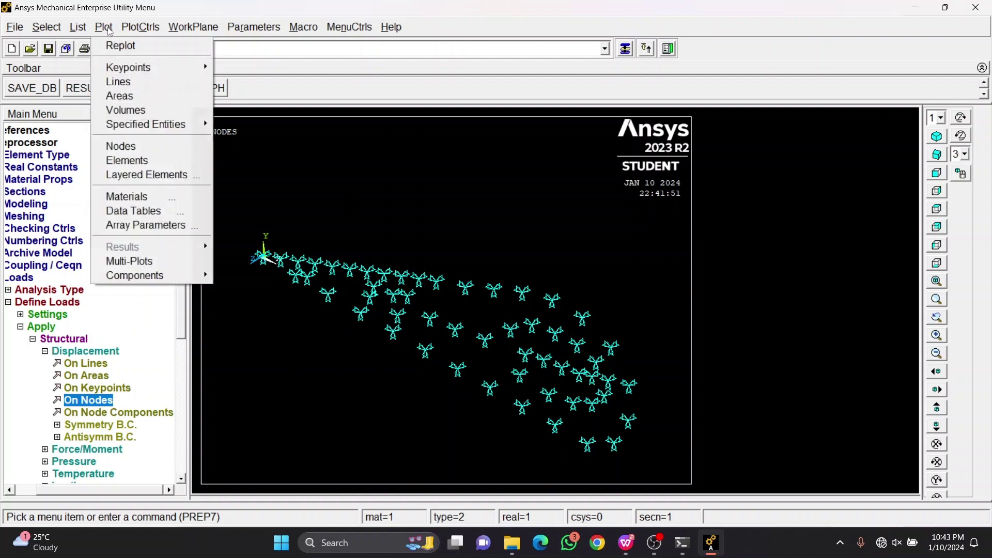
pyautogui.click(121, 146)
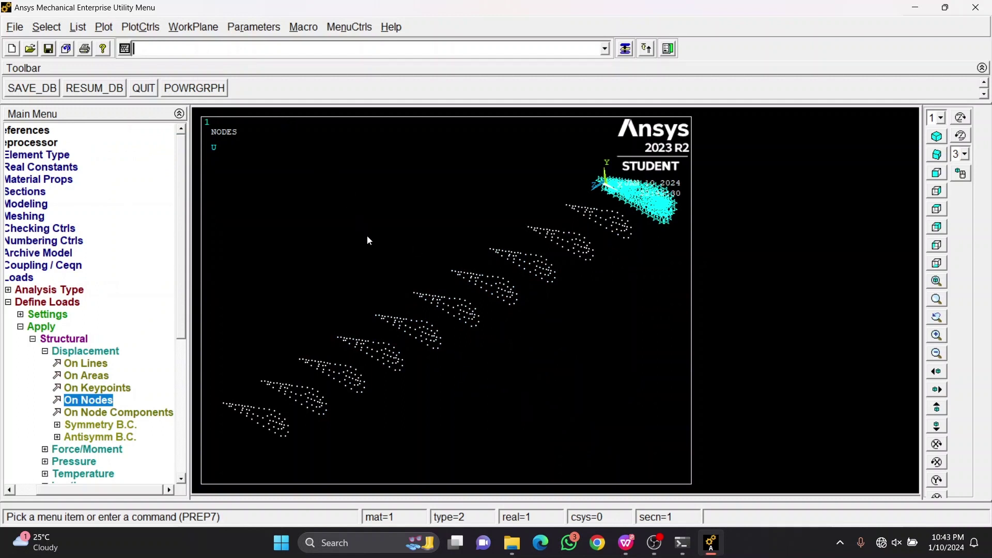
pyautogui.click(109, 29)
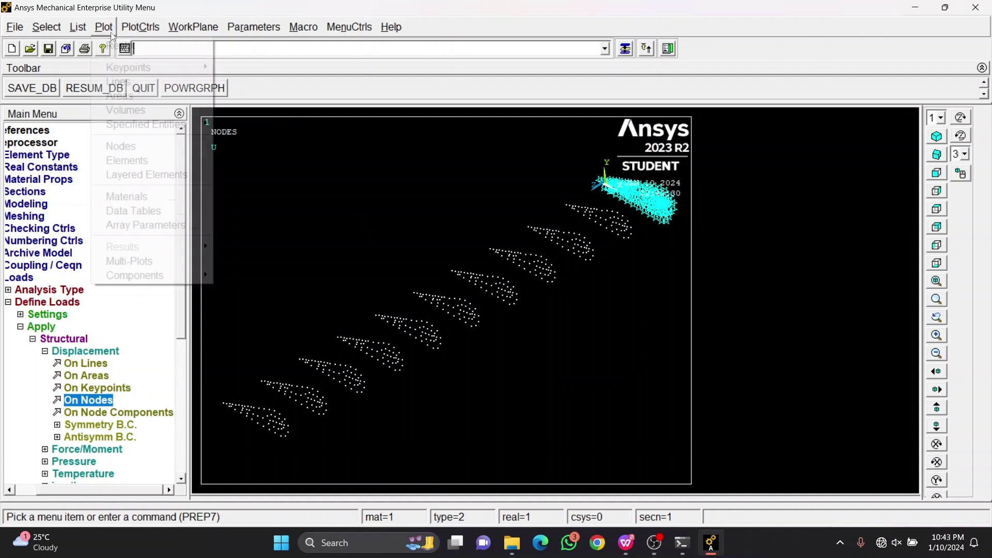
pyautogui.click(127, 96)
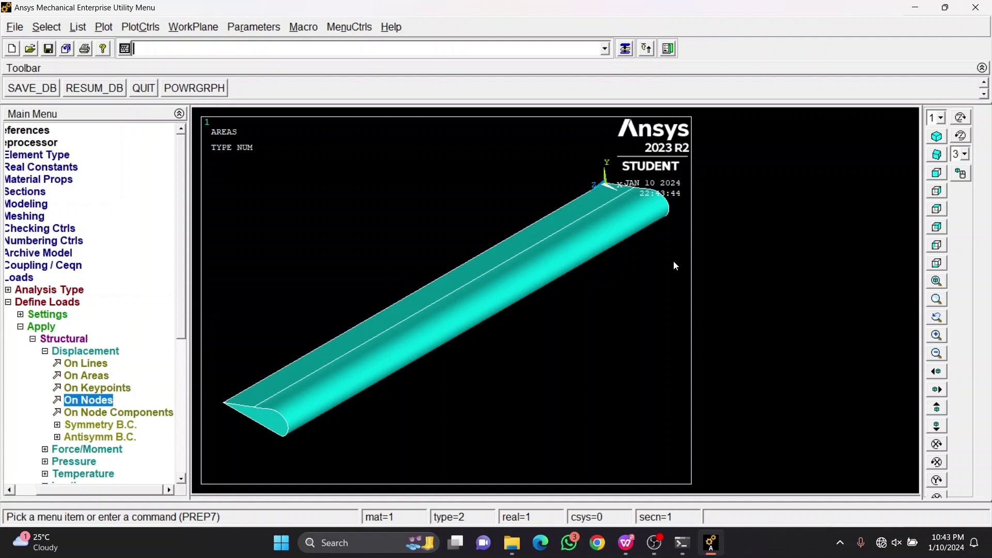
# Set the type of the new analysis to Modal
pyautogui.click(64, 290)
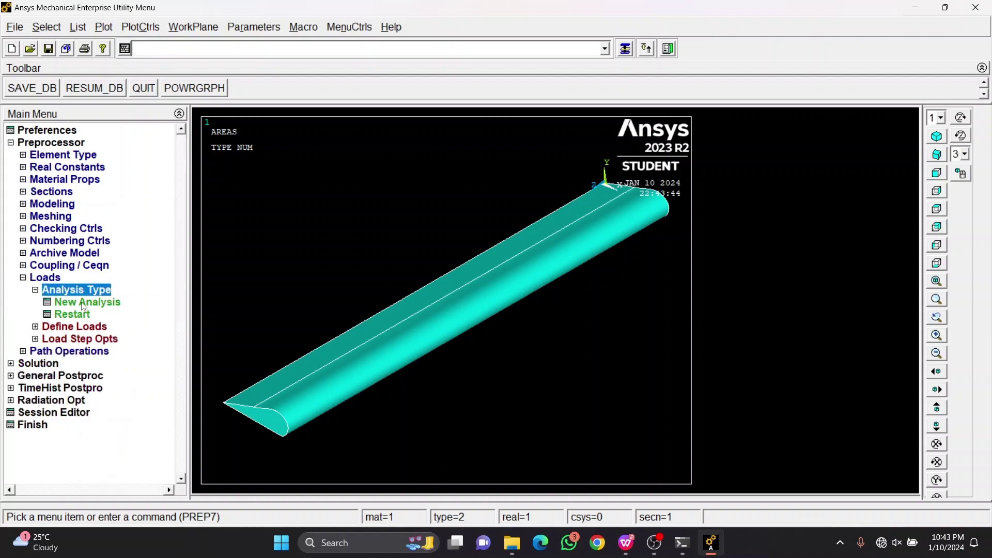
pyautogui.click(84, 304)
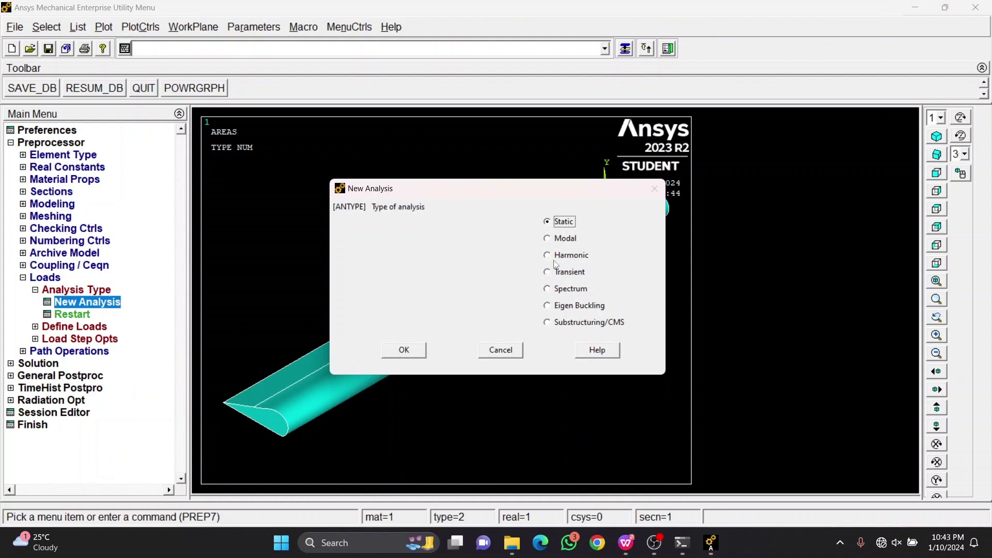
pyautogui.click(566, 241)
pyautogui.click(404, 349)
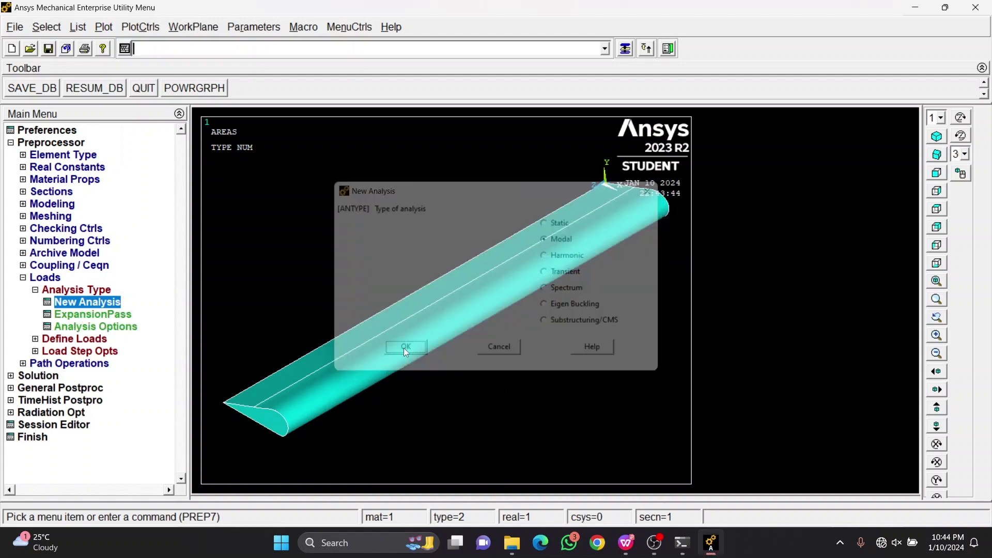
# Configure the modal analysis with Block Lanczos, 10 modes to extract and 5 modes to expand, accepting the default frequency options
pyautogui.click(128, 328)
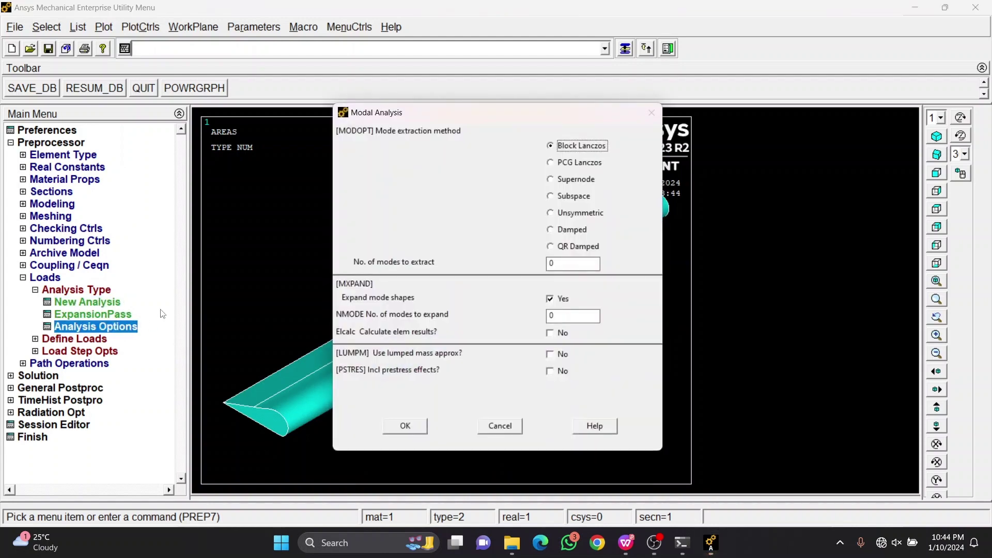
pyautogui.doubleClick(569, 264)
pyautogui.write('10')
pyautogui.doubleClick(565, 316)
pyautogui.write('5')
pyautogui.click(409, 424)
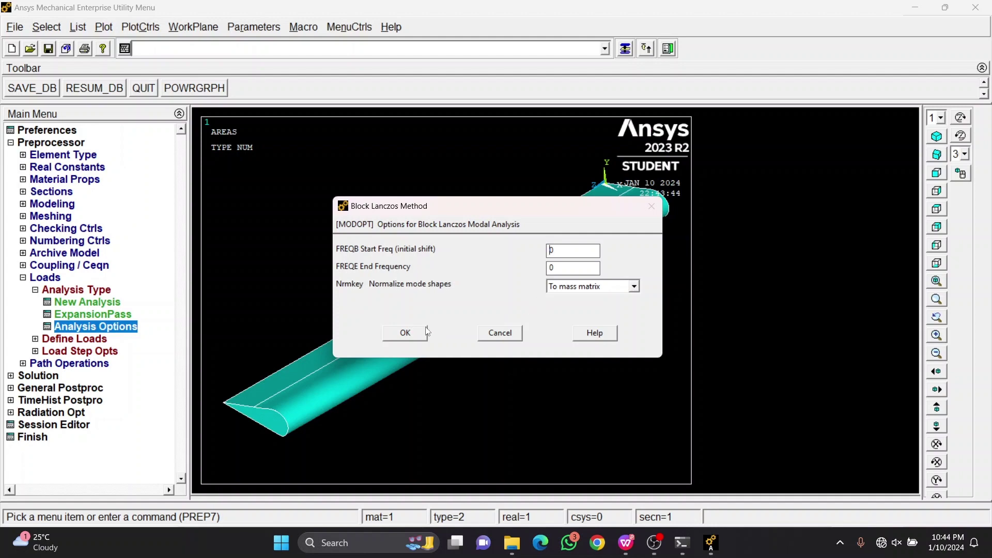
pyautogui.click(413, 335)
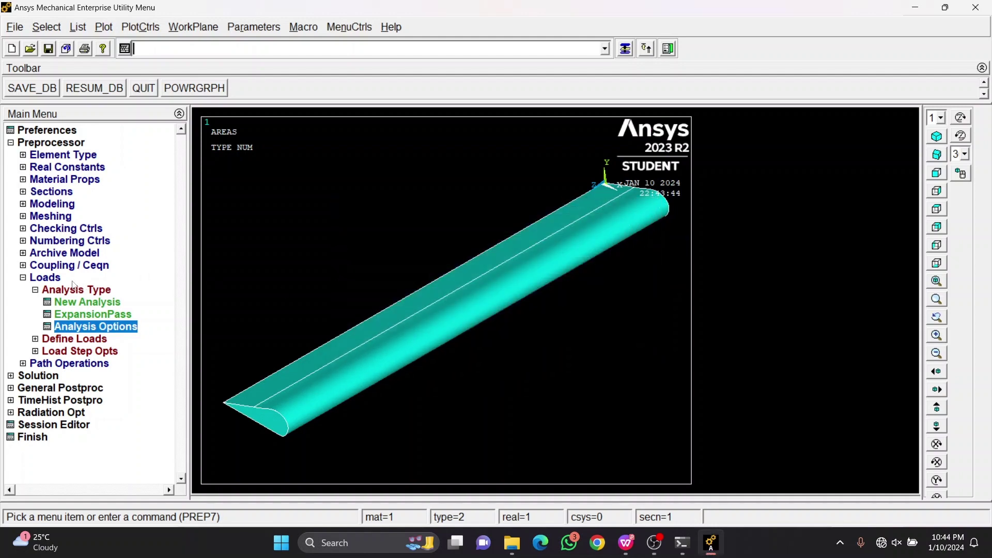
# Solve the current load step, accepting the verification prompt, and close the completion note and status listing
pyautogui.doubleClick(57, 280)
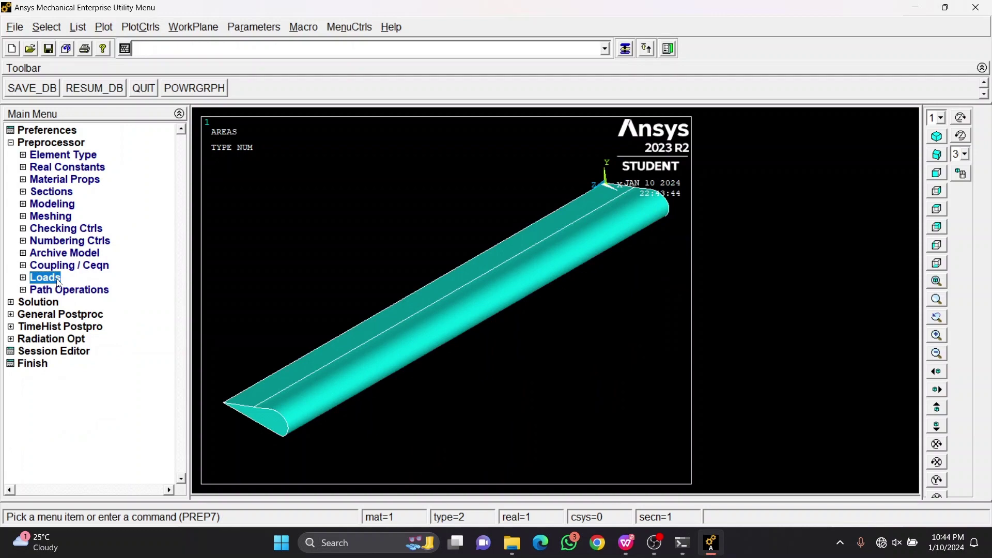
pyautogui.doubleClick(35, 304)
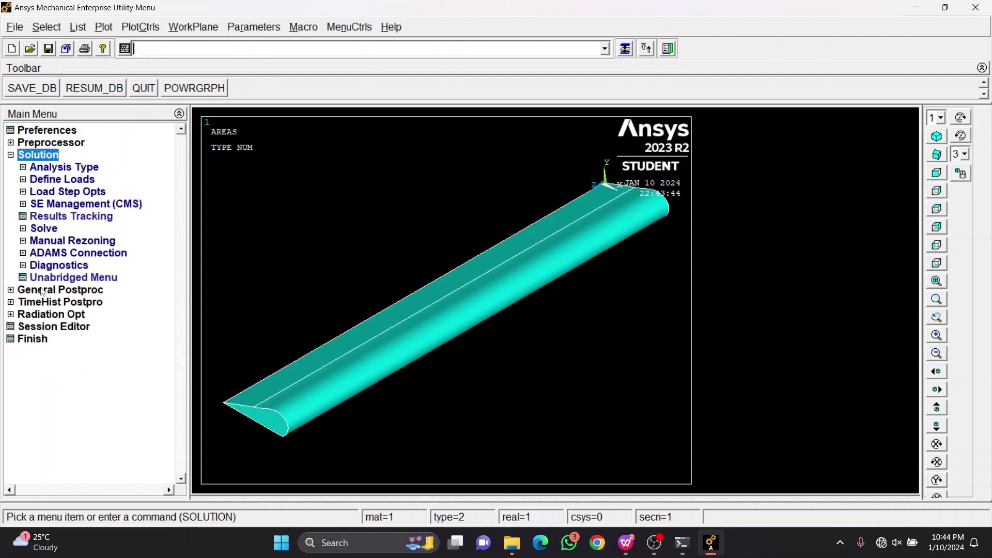
pyautogui.click(52, 229)
pyautogui.click(67, 241)
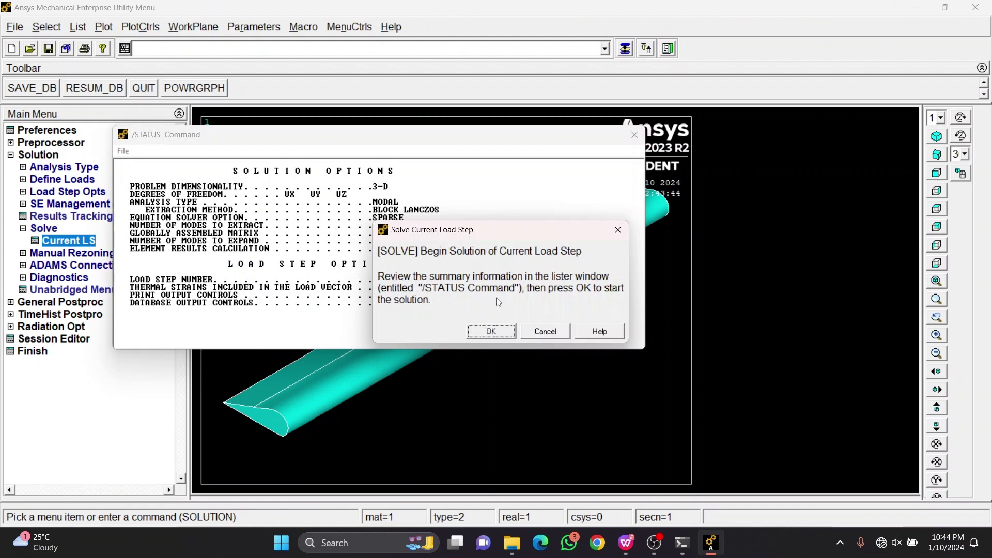
pyautogui.click(493, 331)
pyautogui.click(159, 93)
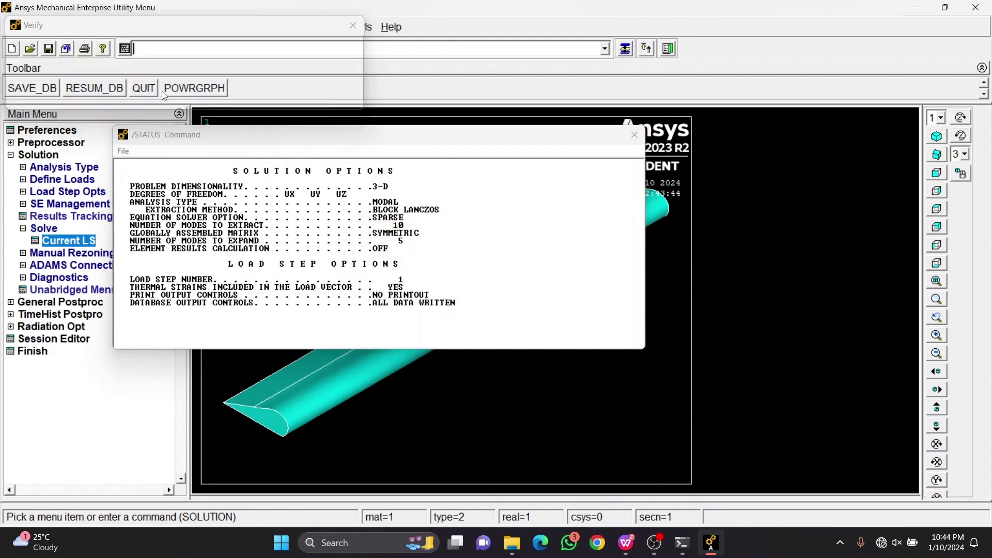
pyautogui.click(159, 93)
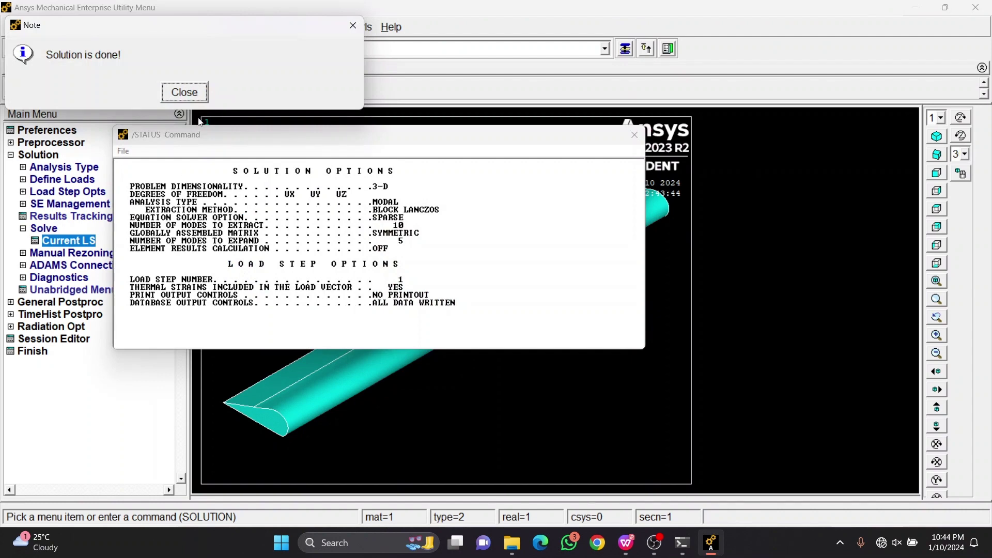
pyautogui.click(183, 93)
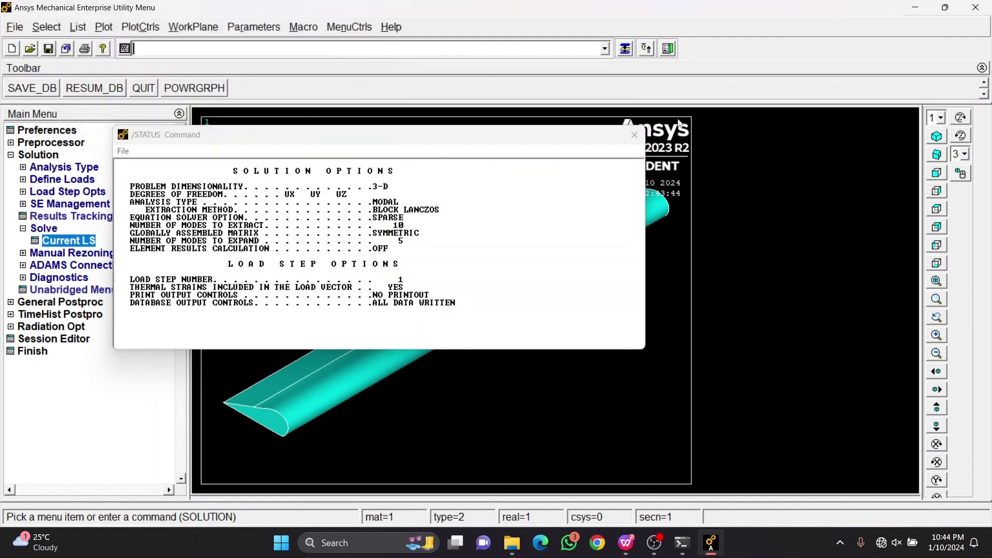
pyautogui.click(634, 135)
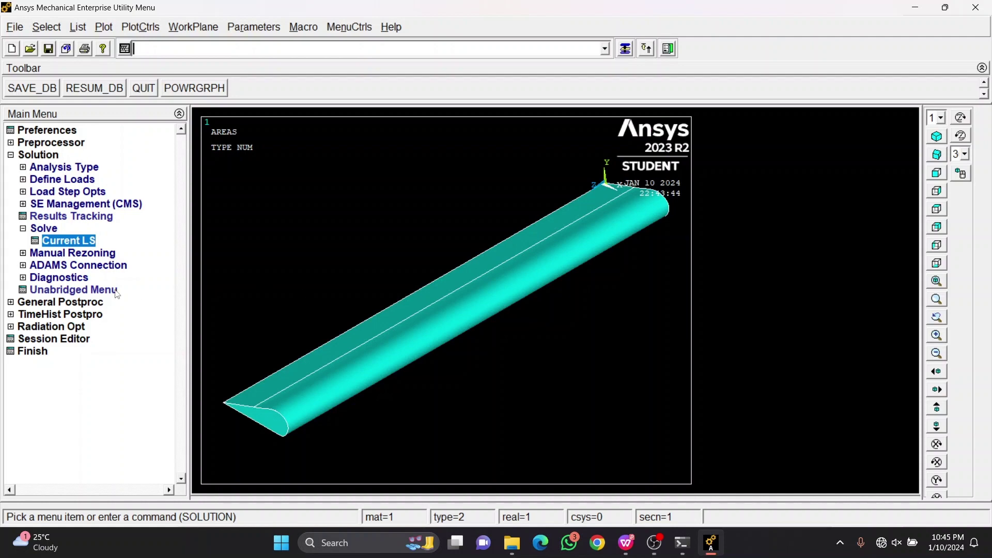
# Read result set 1 from the available data sets in general postprocessing
pyautogui.click(97, 302)
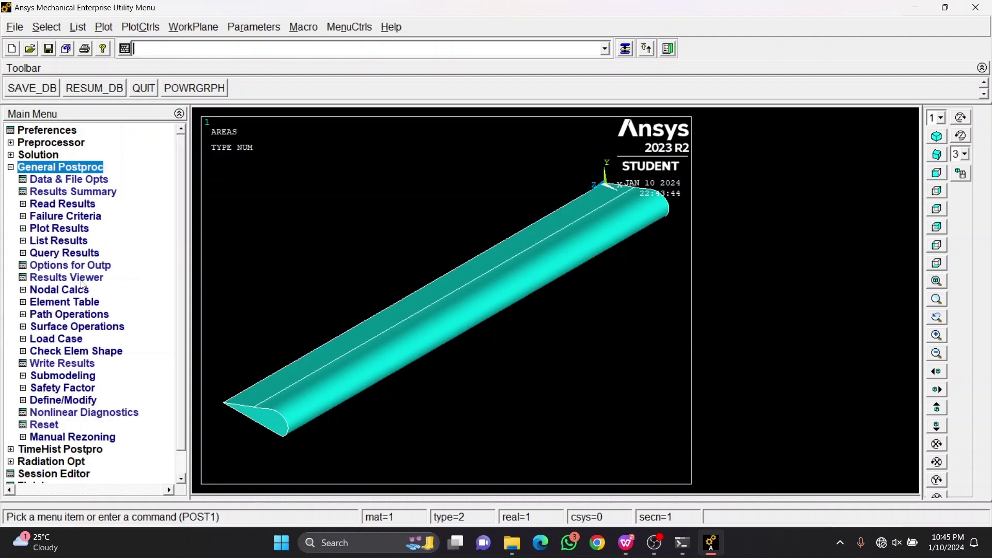
pyautogui.click(74, 208)
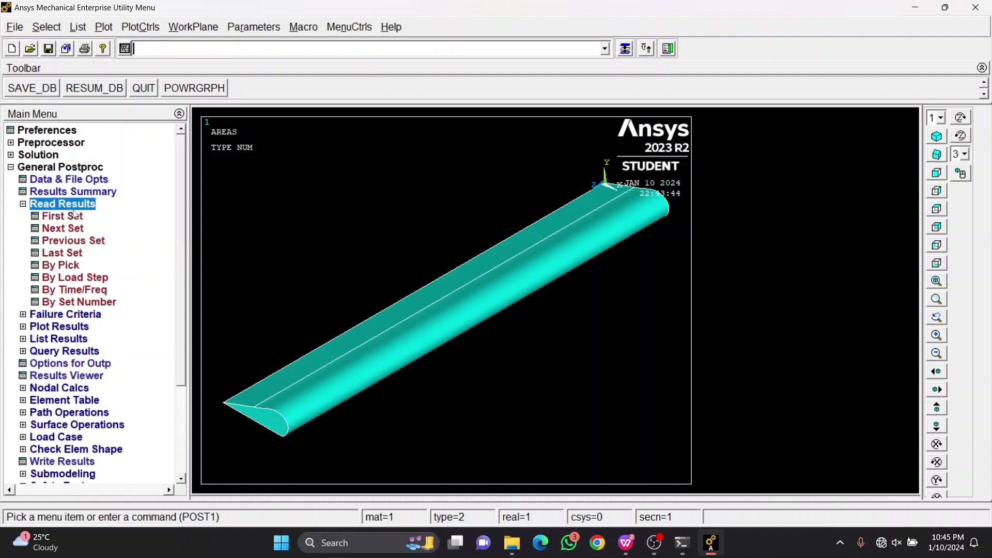
pyautogui.click(71, 266)
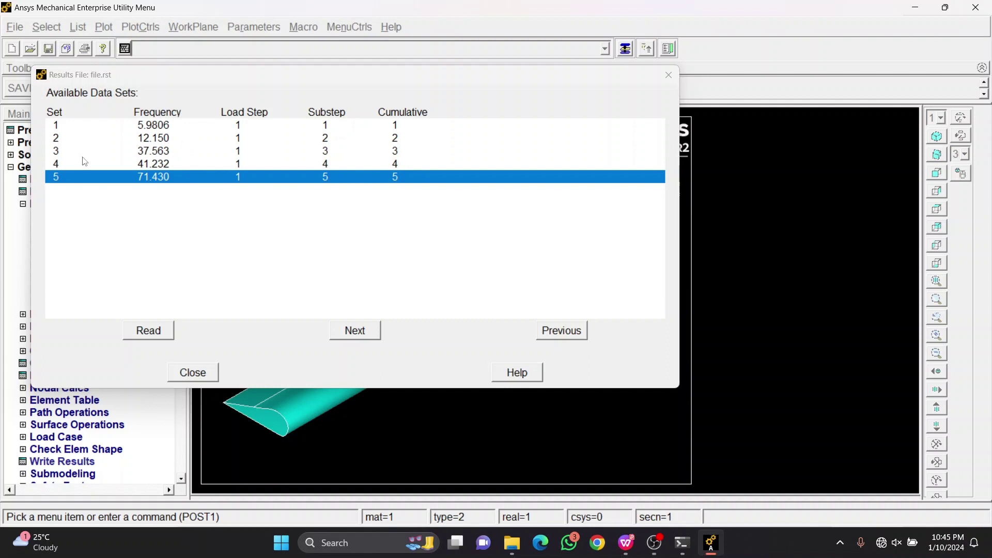
pyautogui.click(175, 129)
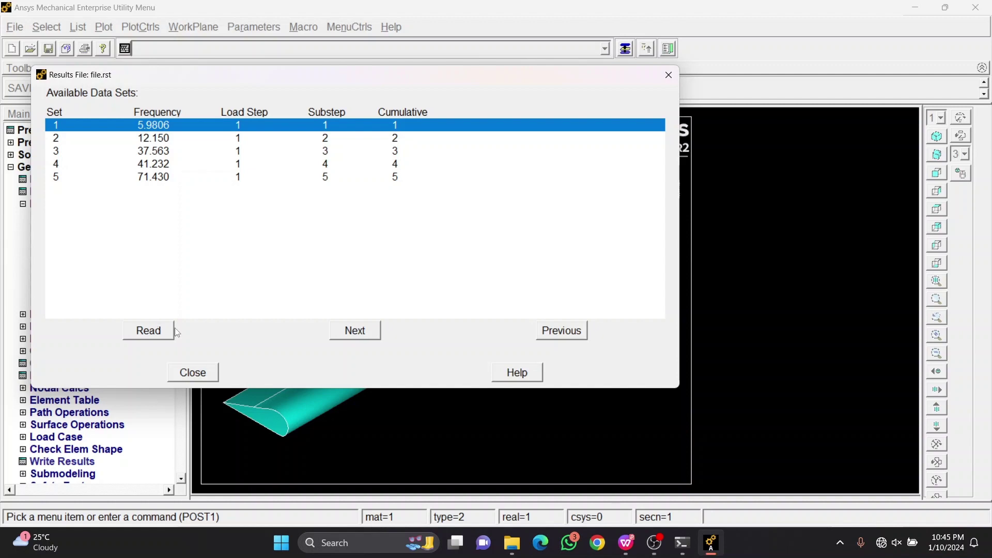
pyautogui.click(157, 328)
pyautogui.click(204, 371)
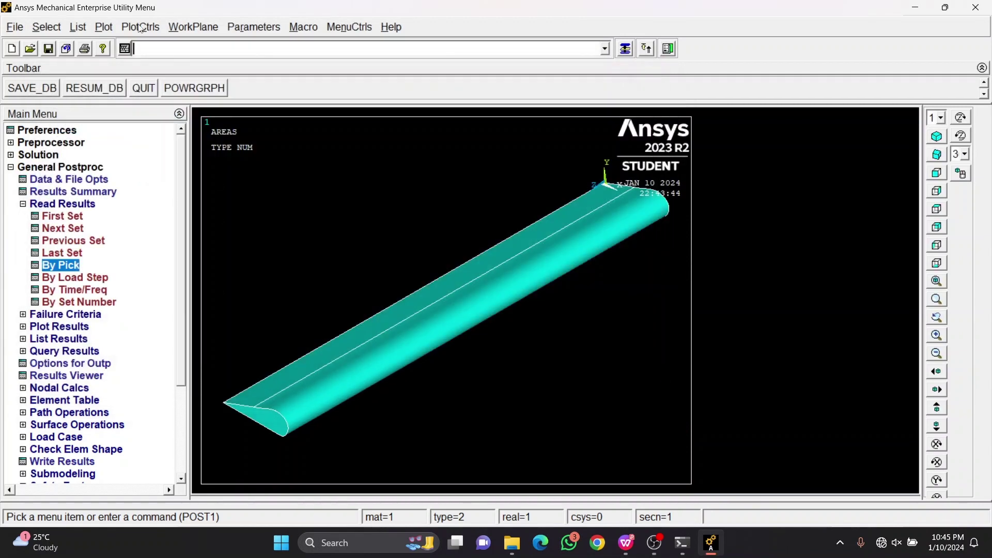
# Animate the deformed mode shape of the loaded set with the animation delay reduced to 0, then stop and close the animation
pyautogui.click(140, 27)
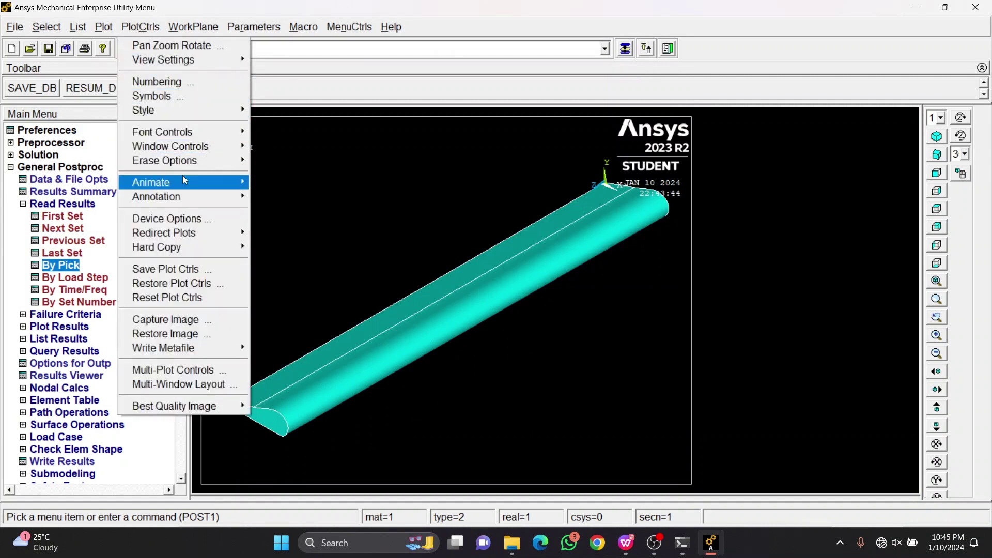
pyautogui.moveTo(184, 180)
pyautogui.click(287, 182)
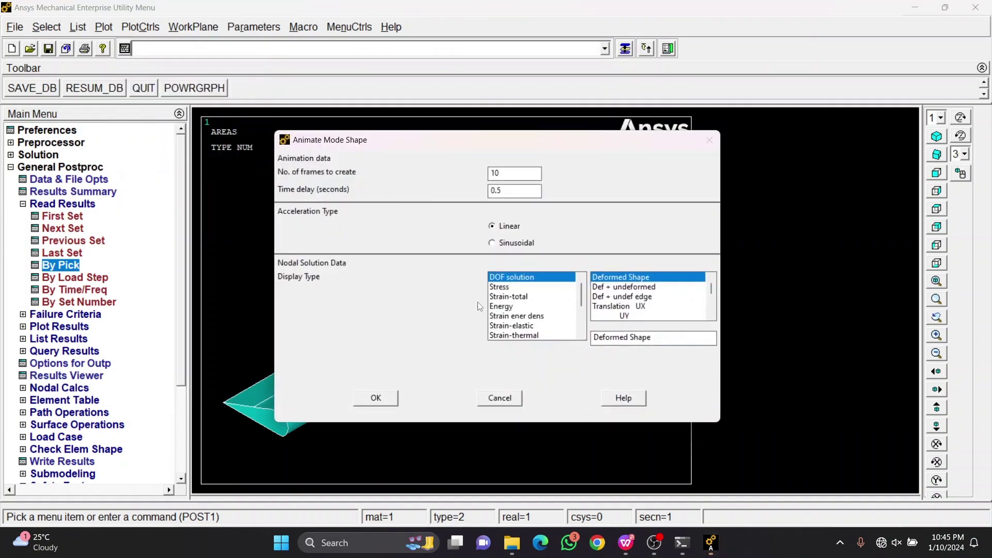
pyautogui.click(373, 398)
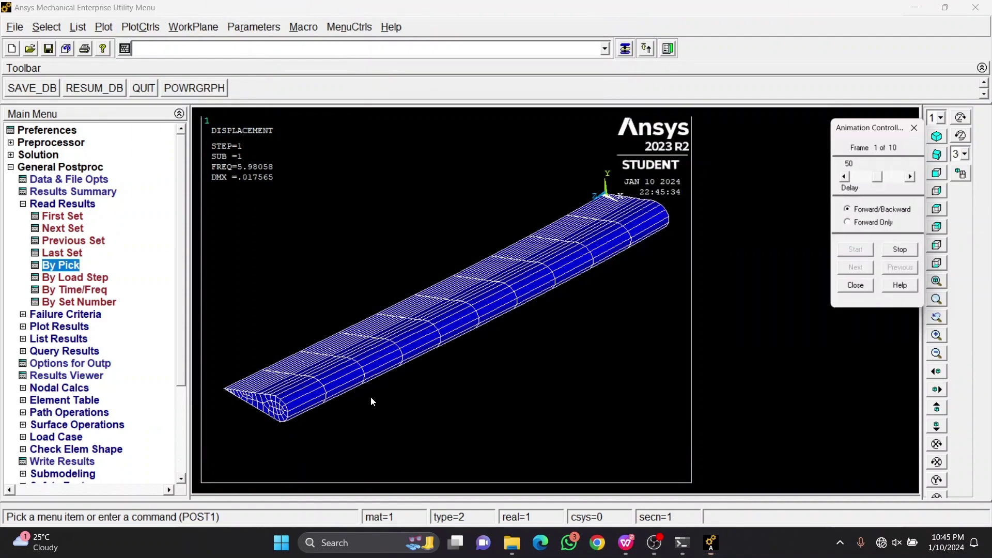
pyautogui.moveTo(878, 177); pyautogui.dragTo(855, 177)
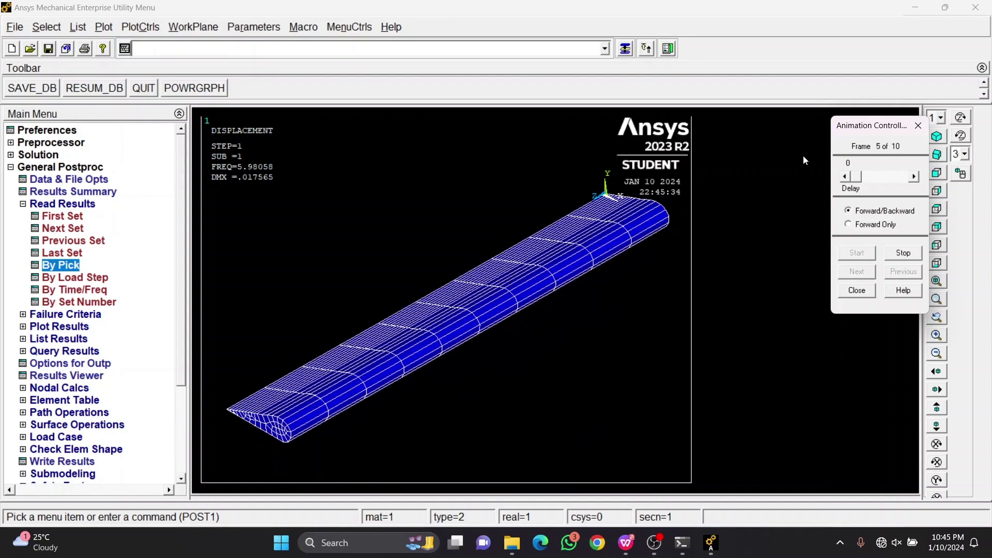
pyautogui.click(903, 253)
pyautogui.click(857, 290)
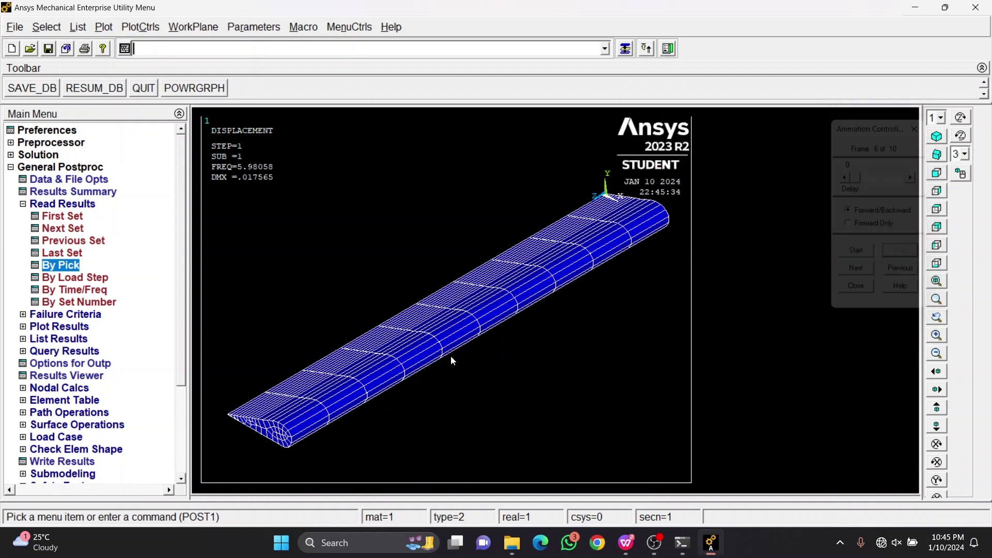
# Read result set 4 from the available data sets in the results file and close the list
pyautogui.click(62, 266)
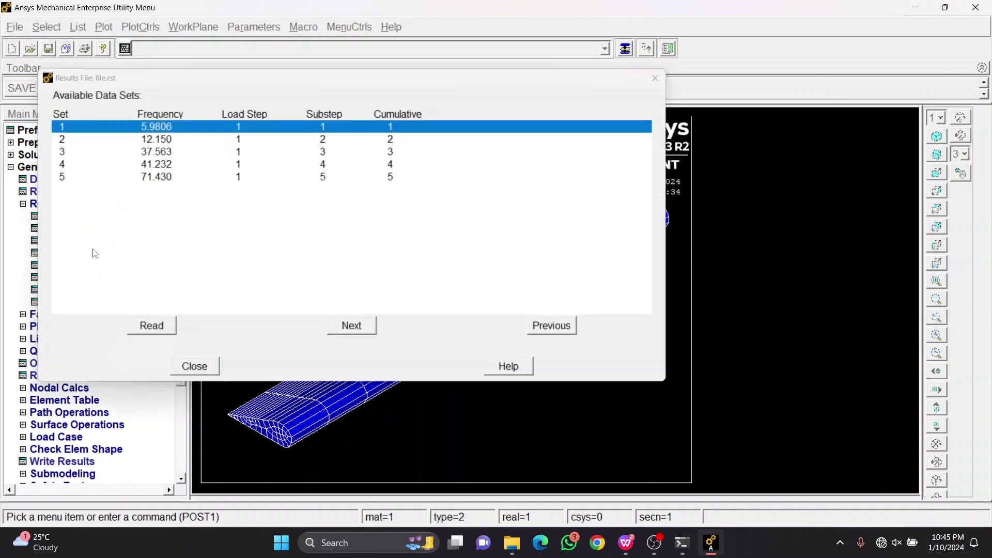
pyautogui.click(177, 165)
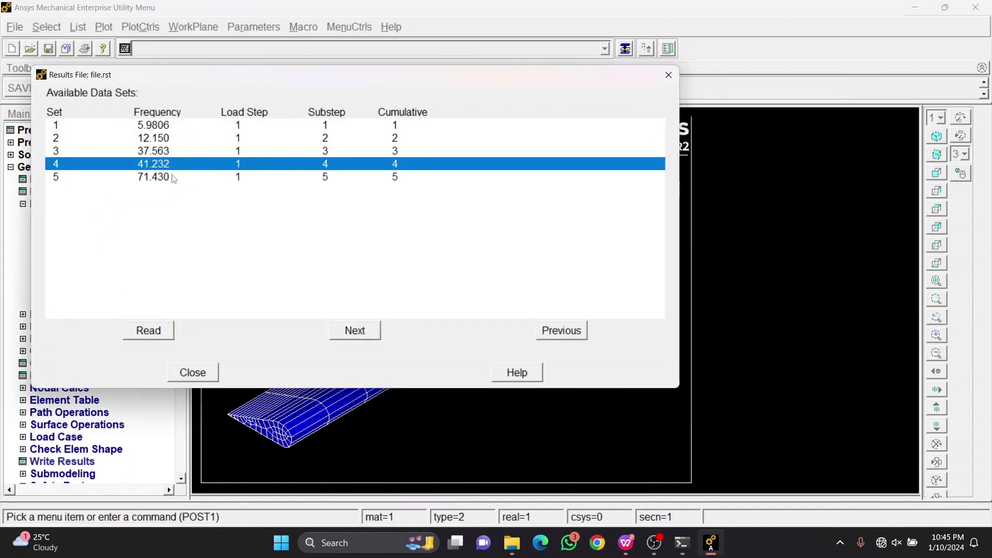
pyautogui.click(173, 178)
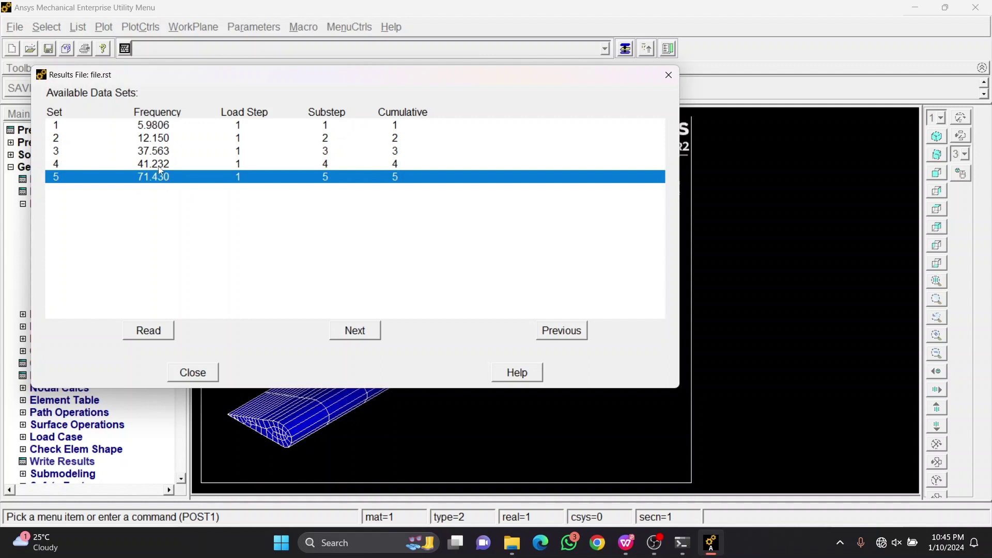
pyautogui.click(165, 126)
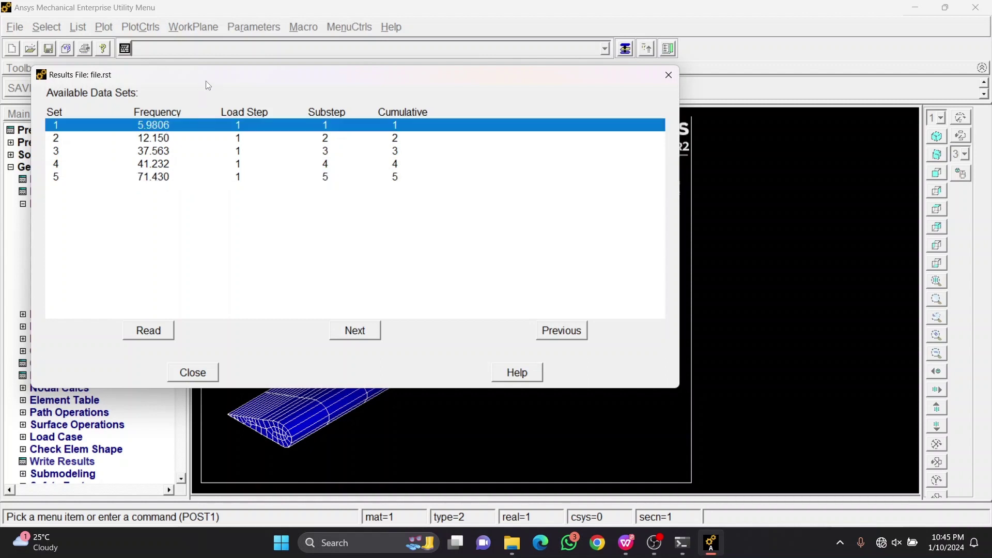
pyautogui.moveTo(209, 80); pyautogui.dragTo(506, 118)
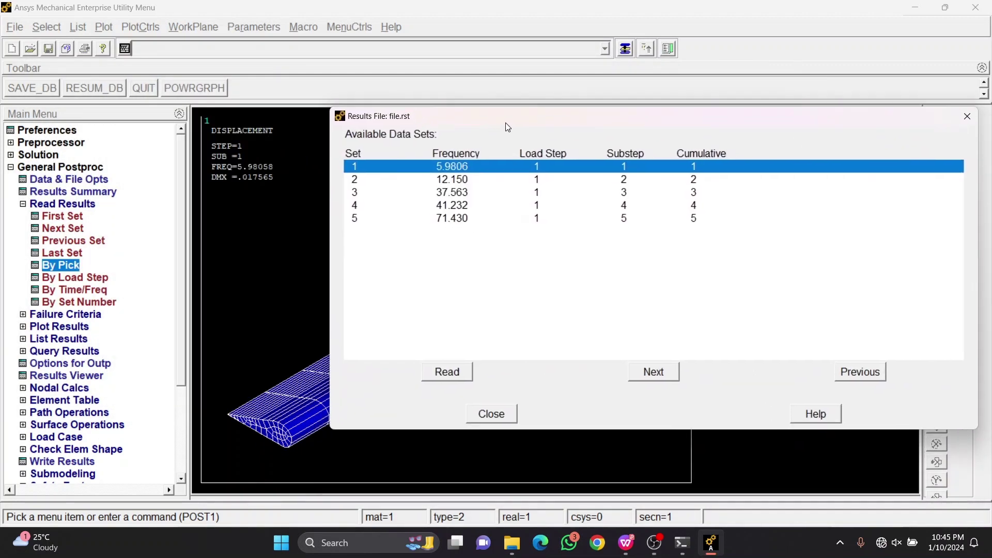
pyautogui.click(448, 177)
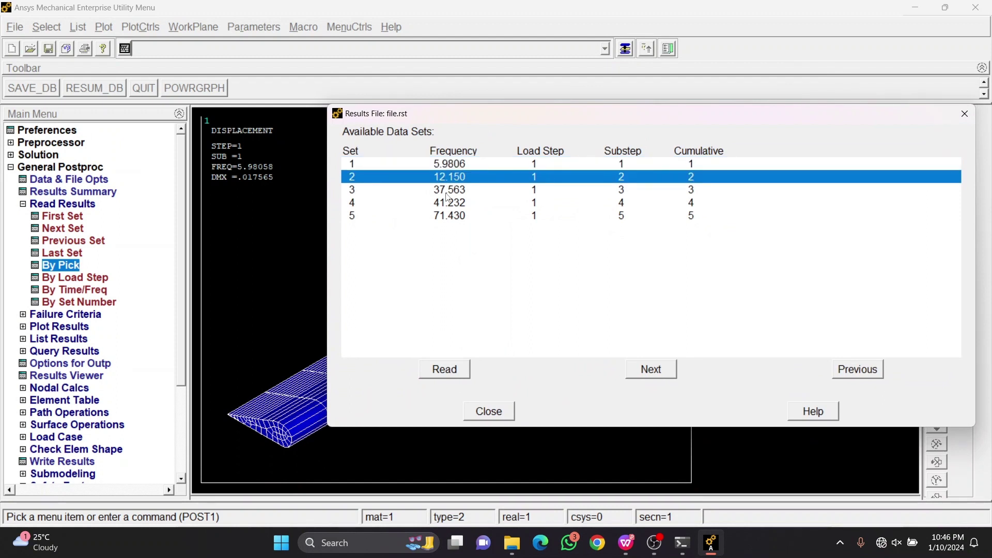
pyautogui.click(448, 194)
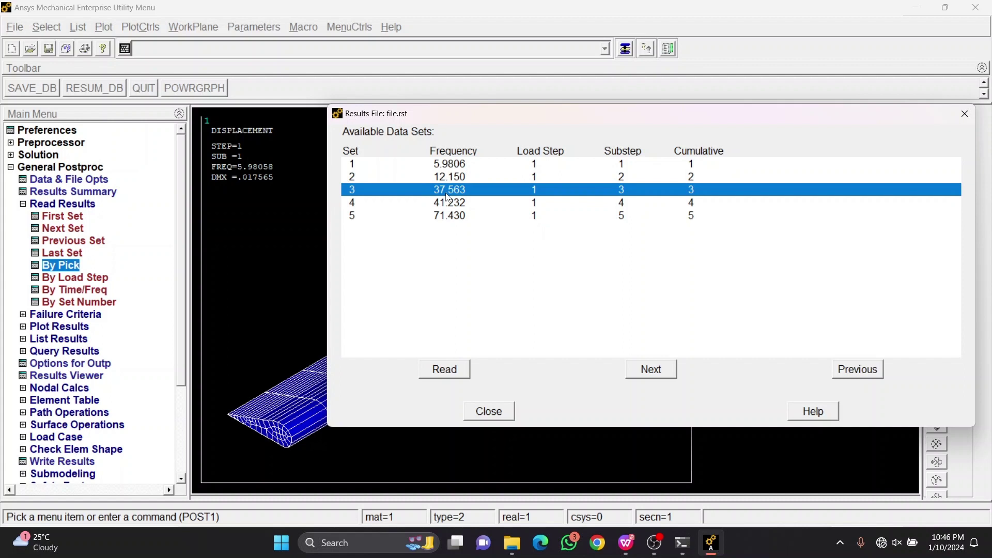
pyautogui.click(457, 202)
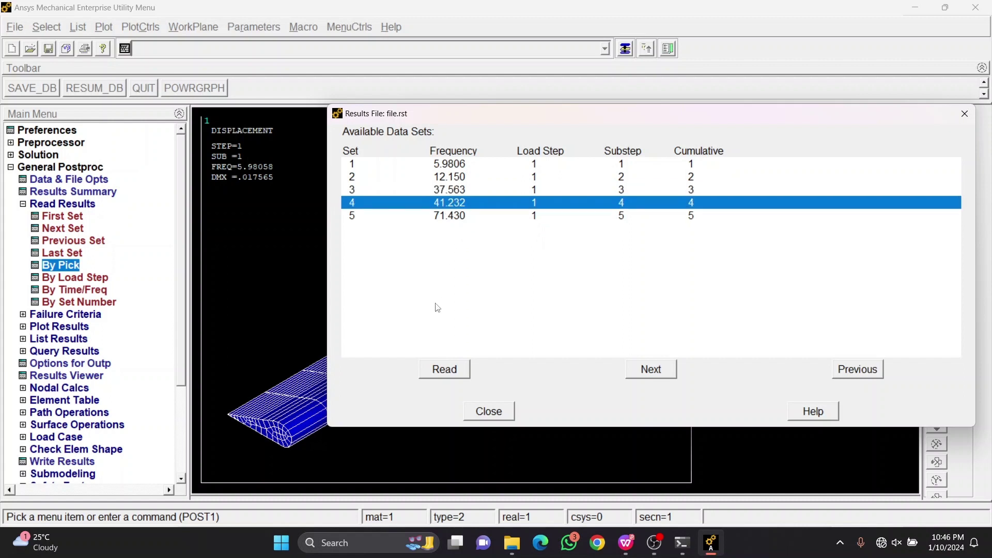
pyautogui.click(455, 368)
pyautogui.click(495, 413)
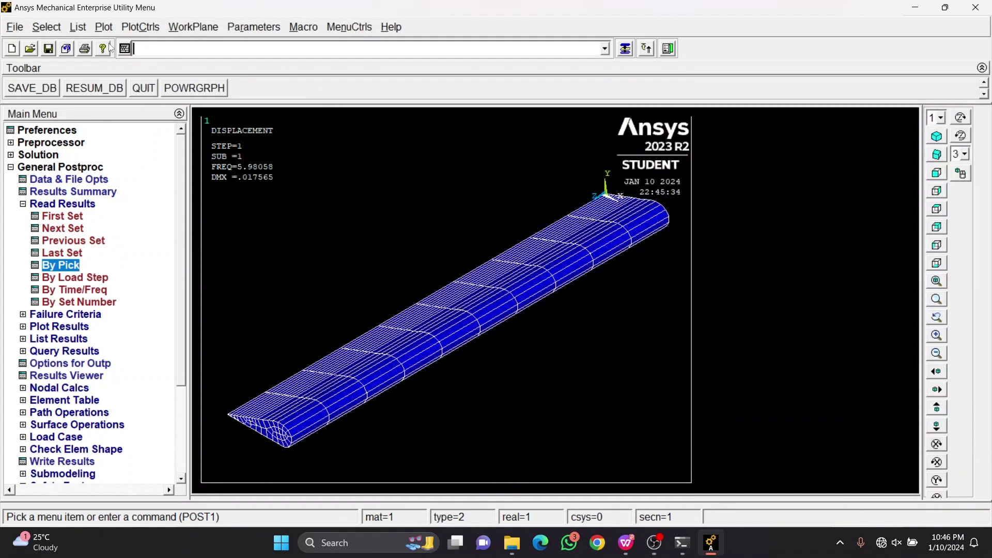
# Animate the deformed mode shape of set 4 with default settings, reduce the animation delay to 0, and stop the playback
pyautogui.click(140, 27)
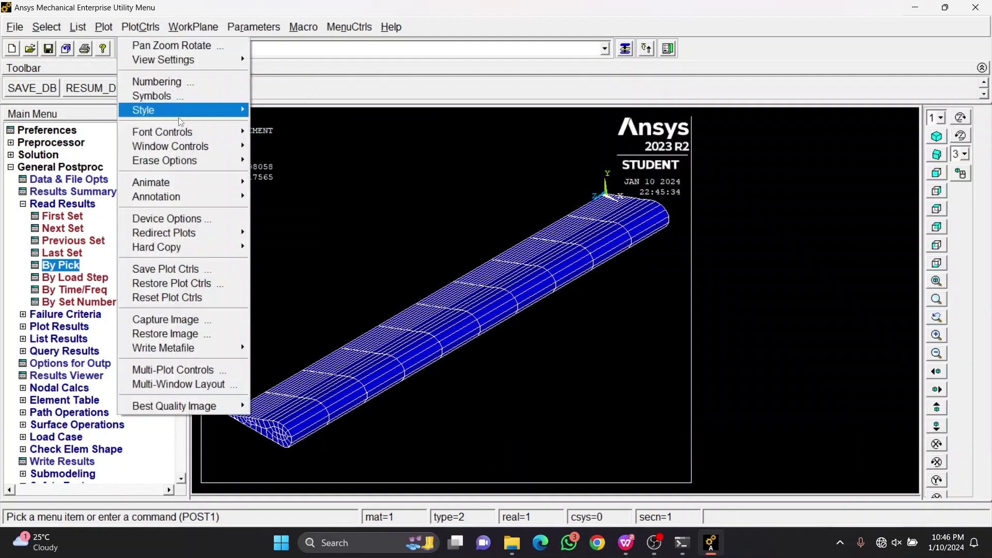
pyautogui.moveTo(191, 183)
pyautogui.click(292, 183)
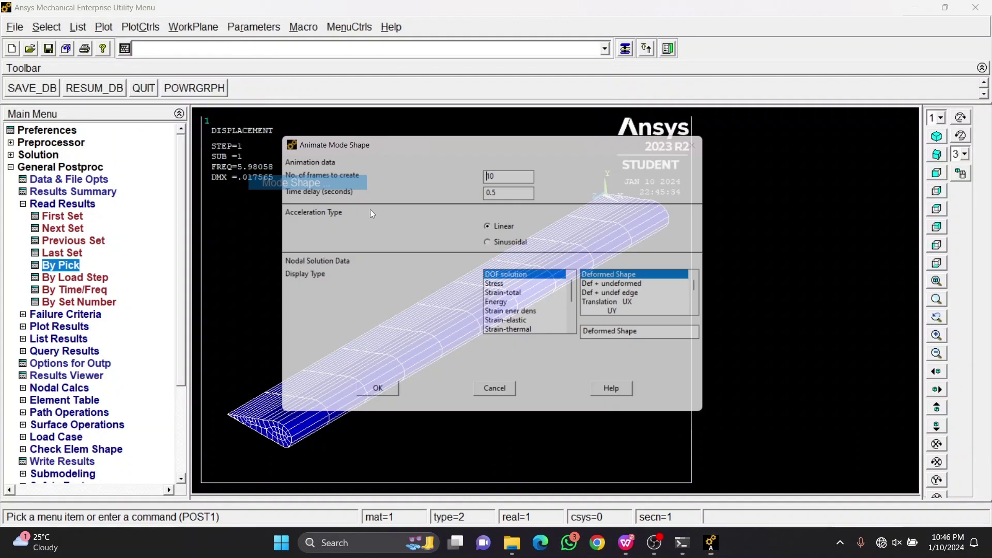
pyautogui.click(377, 399)
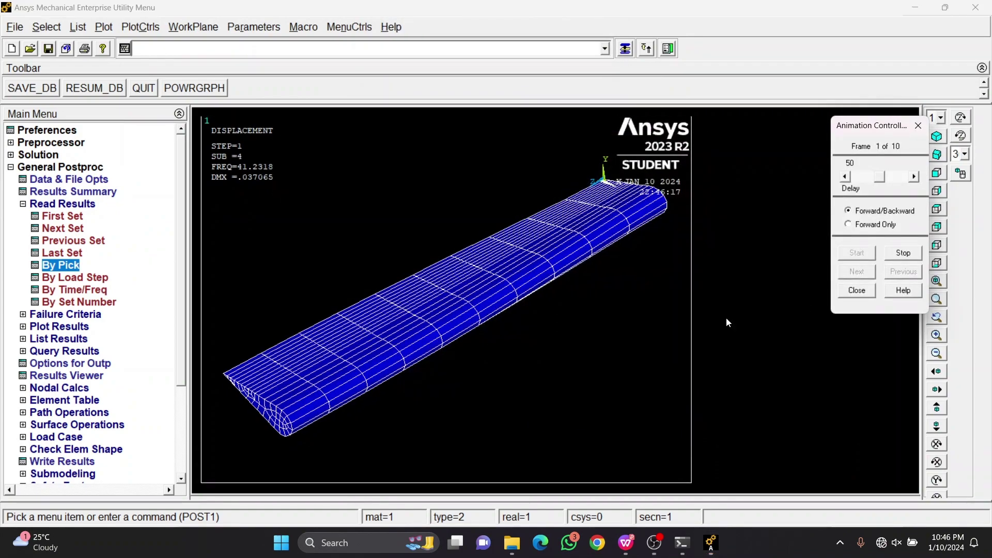
pyautogui.moveTo(882, 178); pyautogui.dragTo(826, 184)
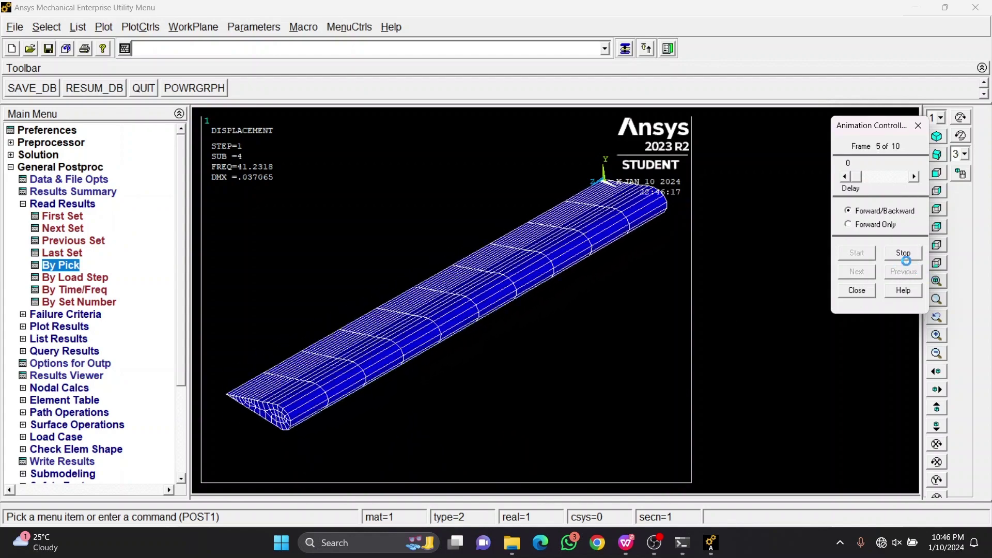
pyautogui.click(907, 254)
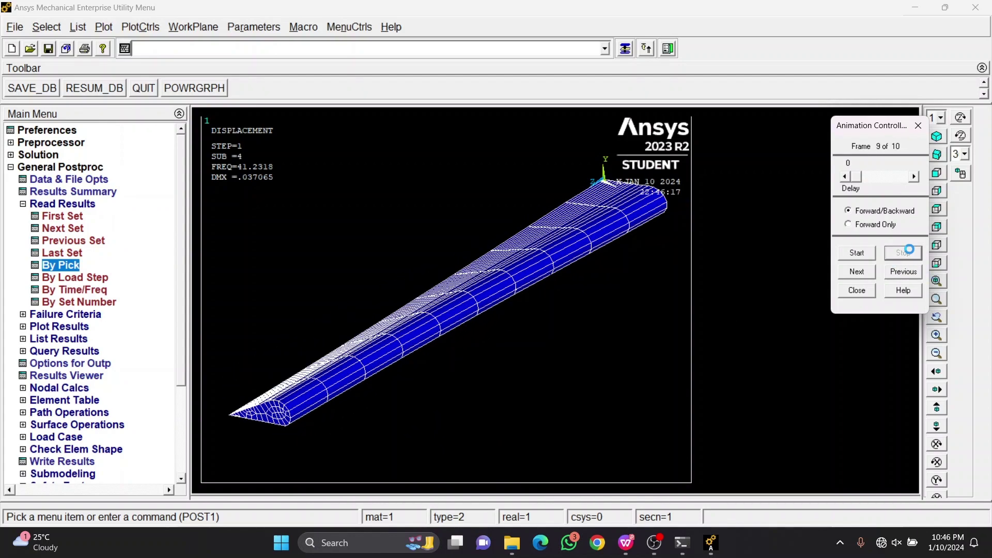